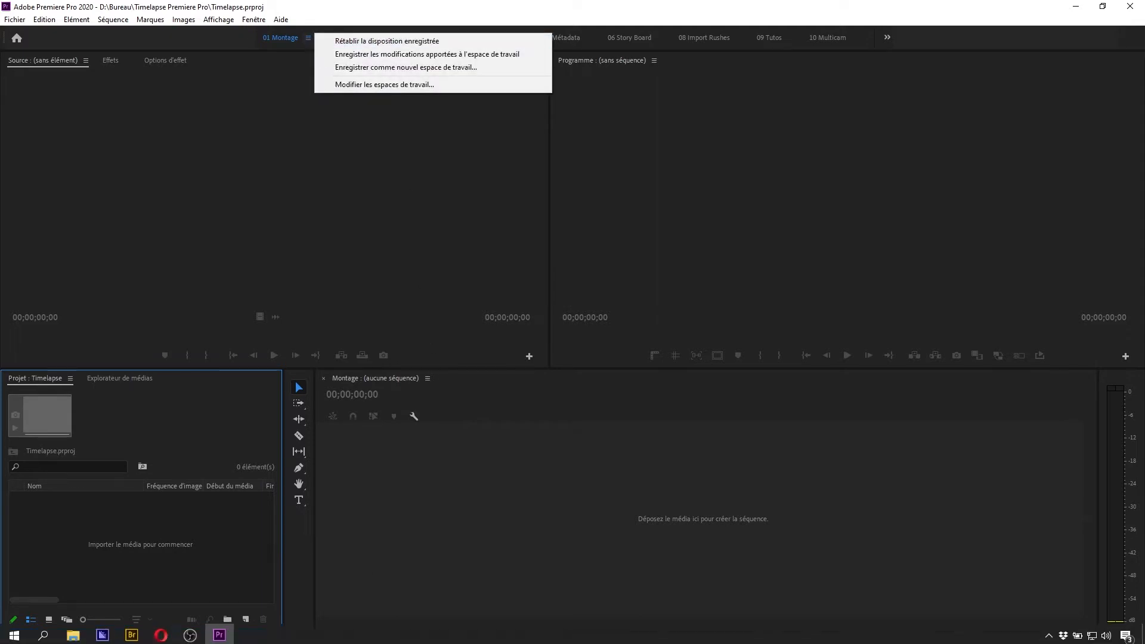
Switch to Adobe Bridge and look through the photo sequence in the Lac Ste Croix Time Lapse folder
click(123, 635)
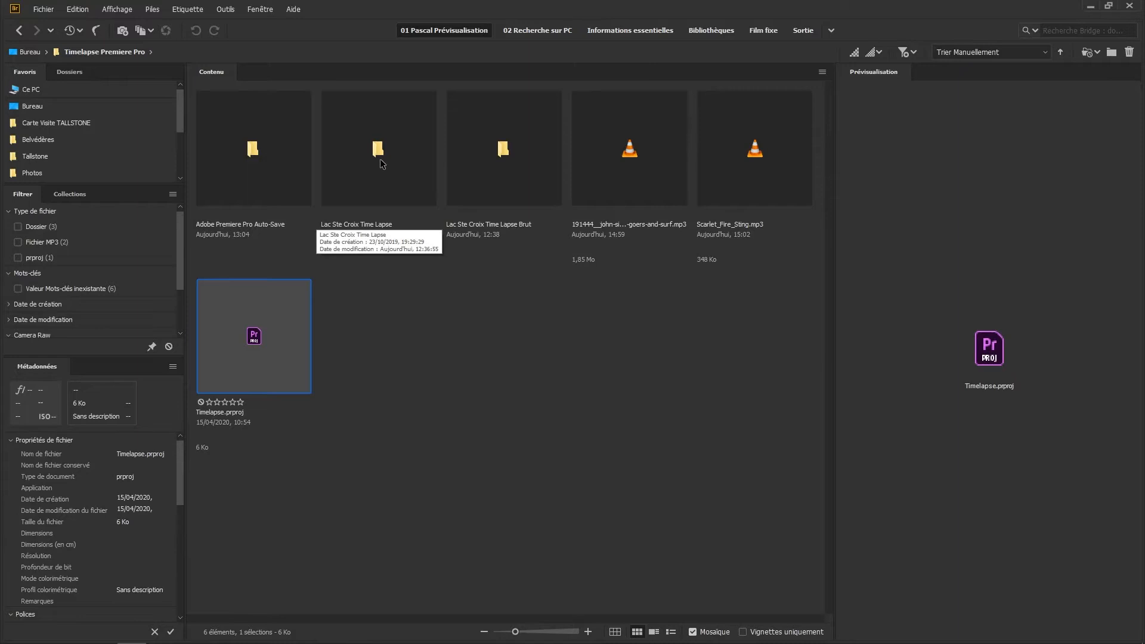
double_click(382, 152)
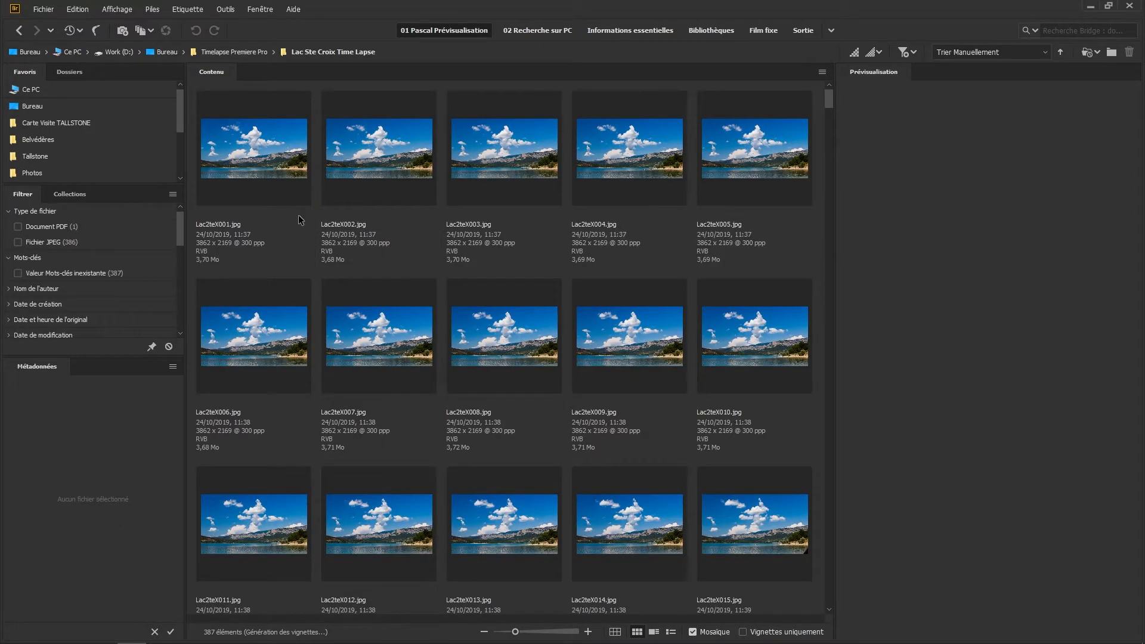
scroll(373, 215, down, 20)
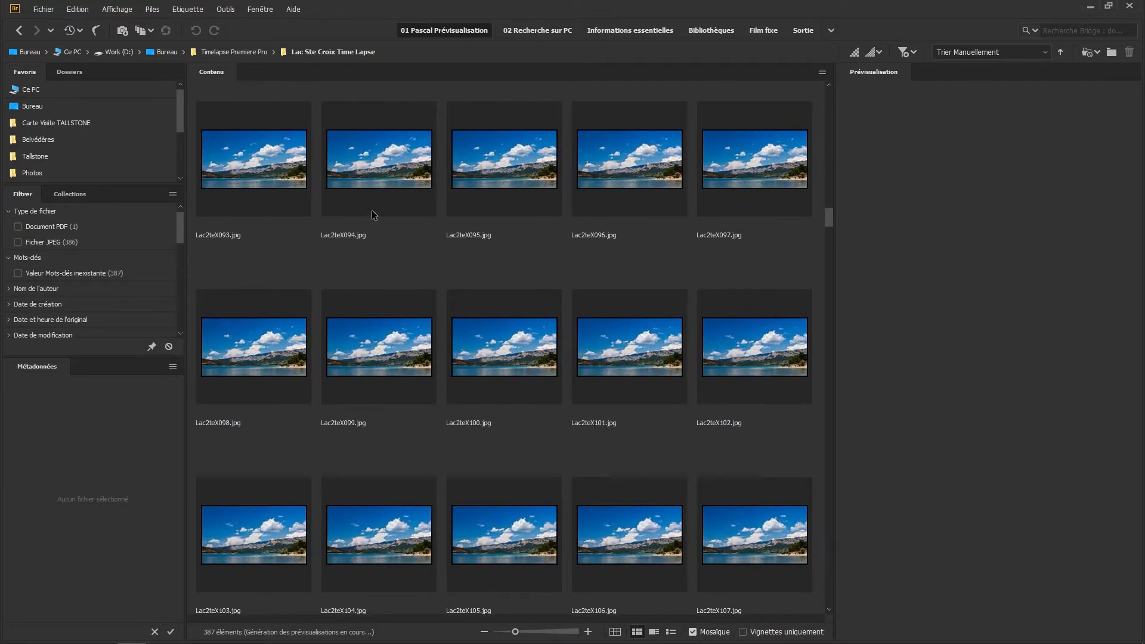
scroll(374, 215, down, 20)
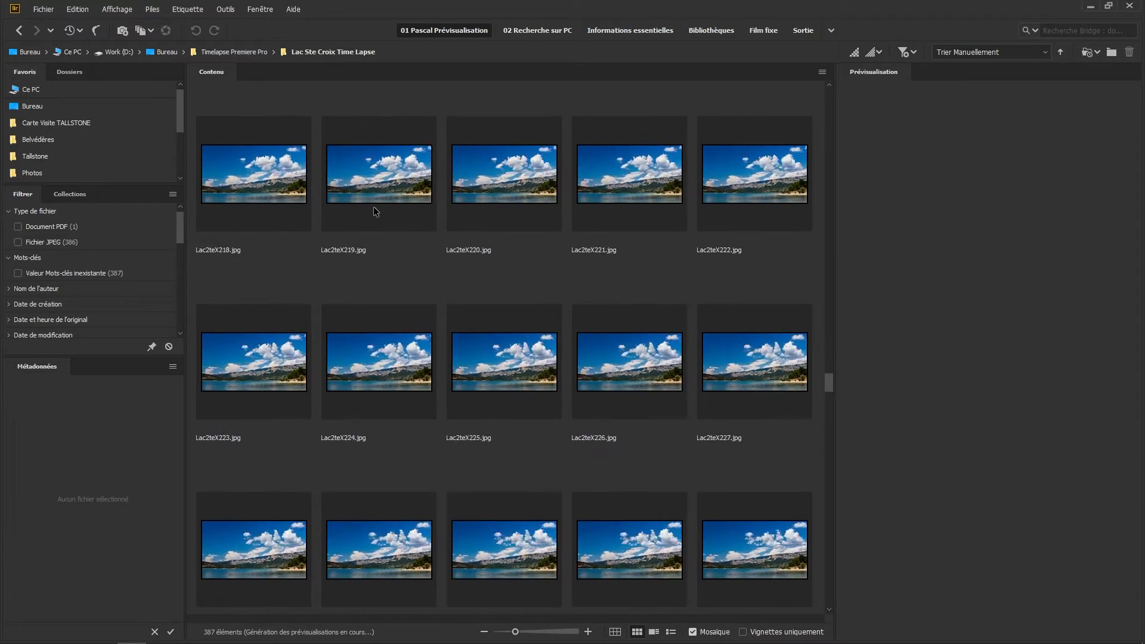
scroll(376, 210, up, 3)
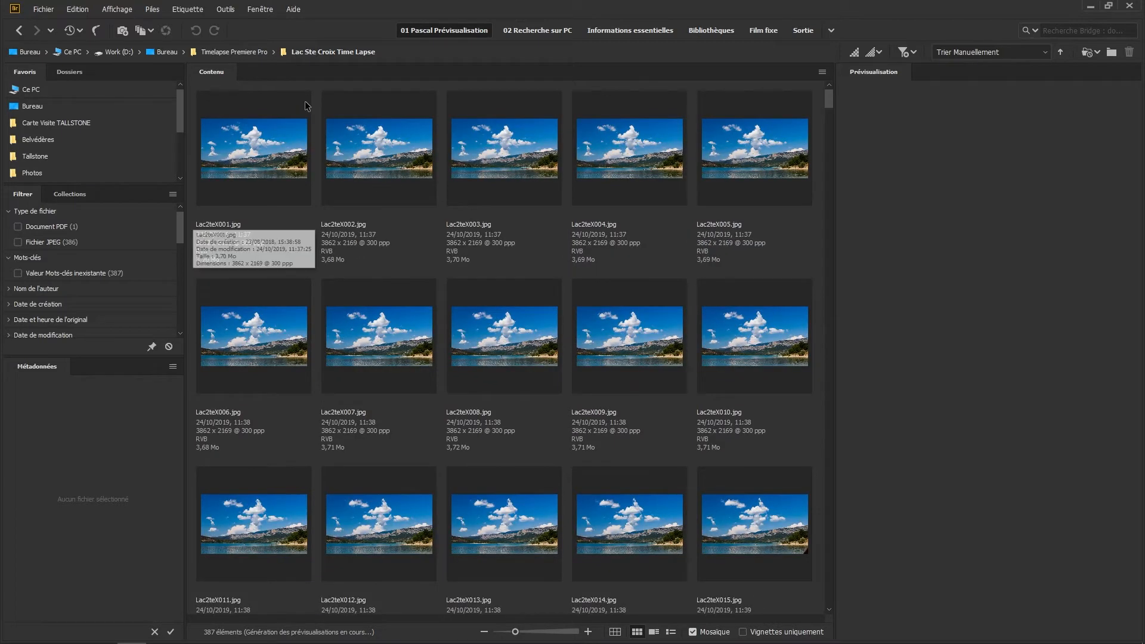
Open the Lac Ste Croix Time Lapse Brut folder and compare the 0002 and 0003 photos in an enlarged preview
click(255, 55)
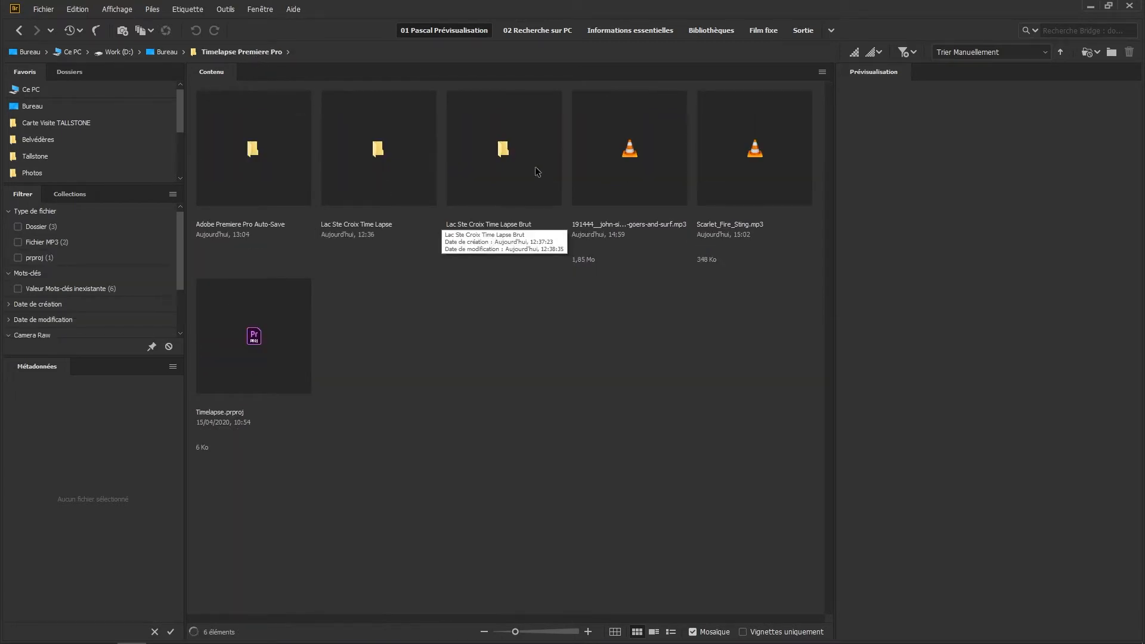
double_click(508, 159)
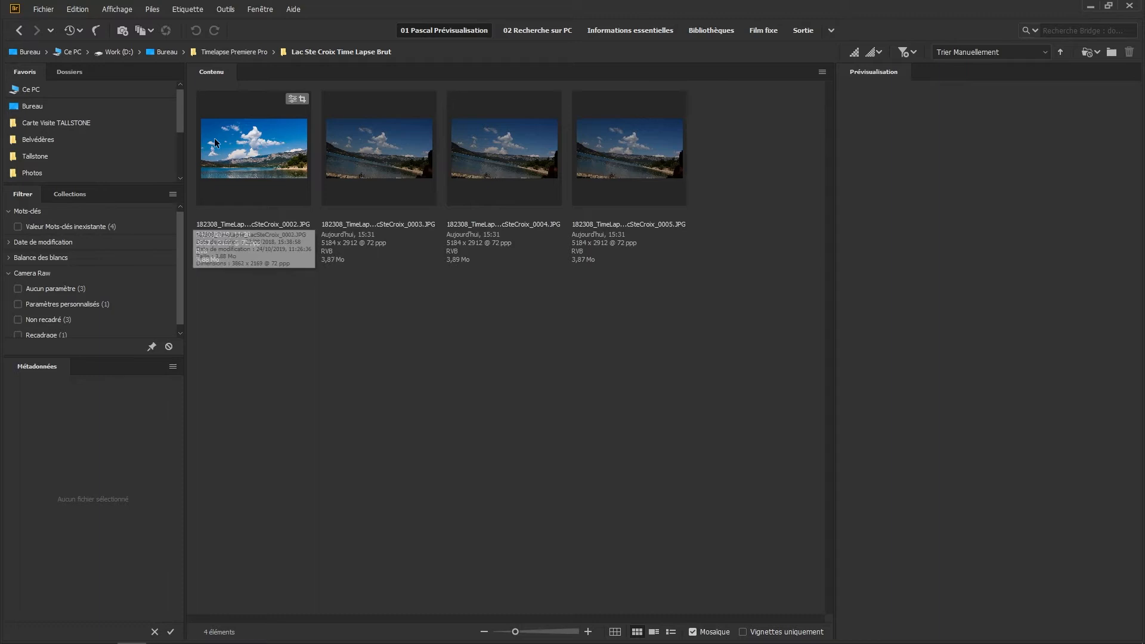
click(255, 151)
click(369, 146)
click(269, 158)
drag(834, 354, 564, 356)
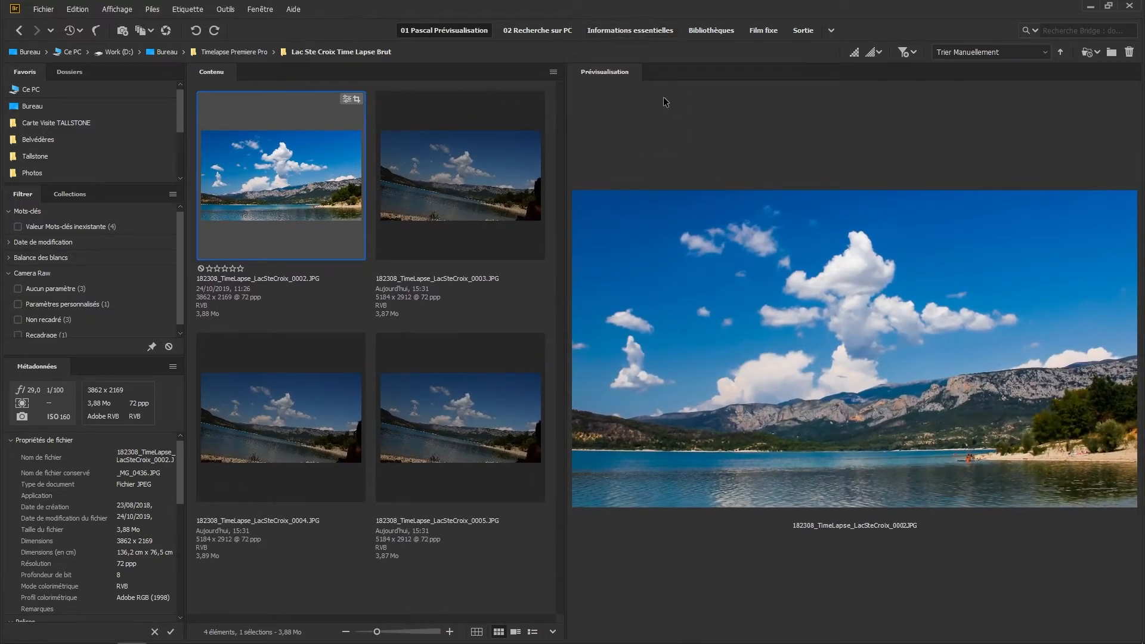
click(436, 181)
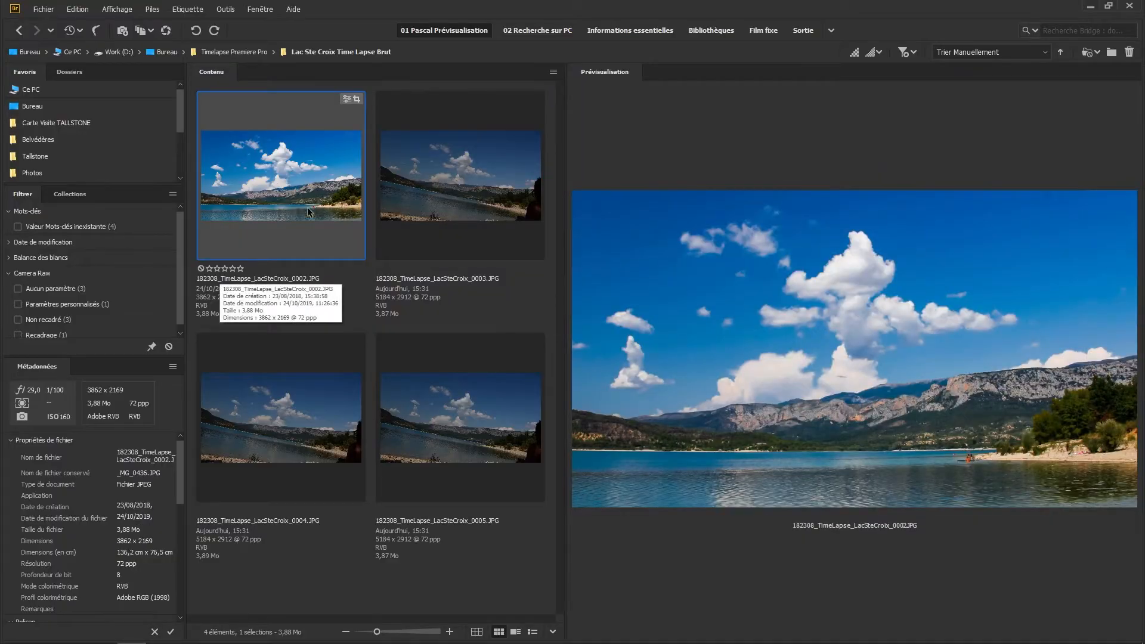
Open 182308_TimeLapse_LacSteCroix_0003.JPG in Camera Raw and straighten it along the lake's far shoreline
click(465, 179)
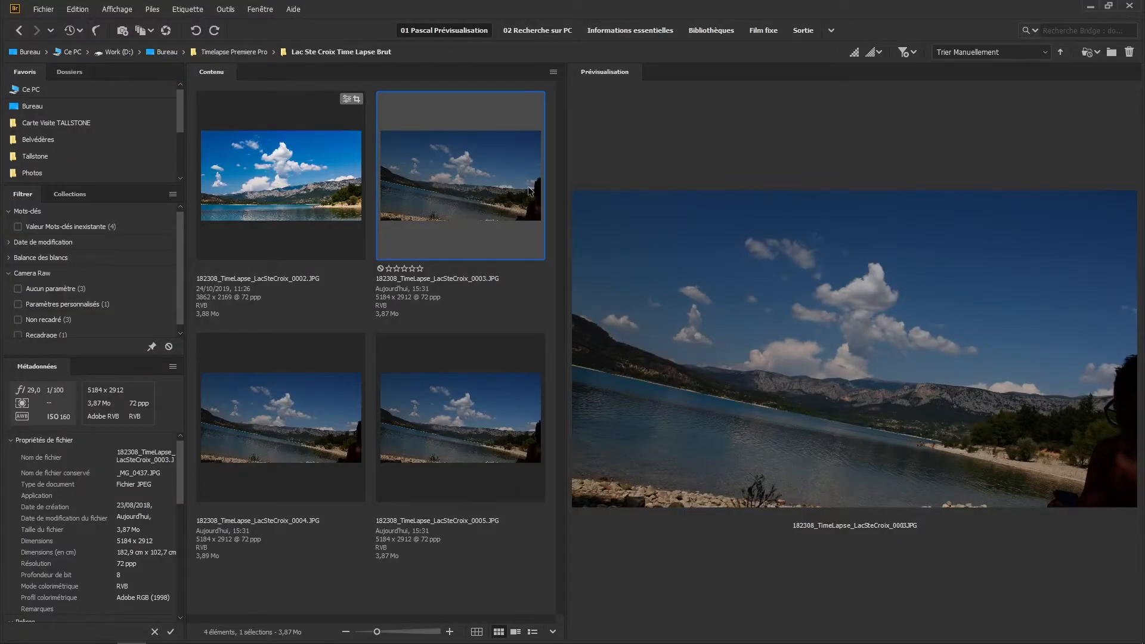
right_click(434, 192)
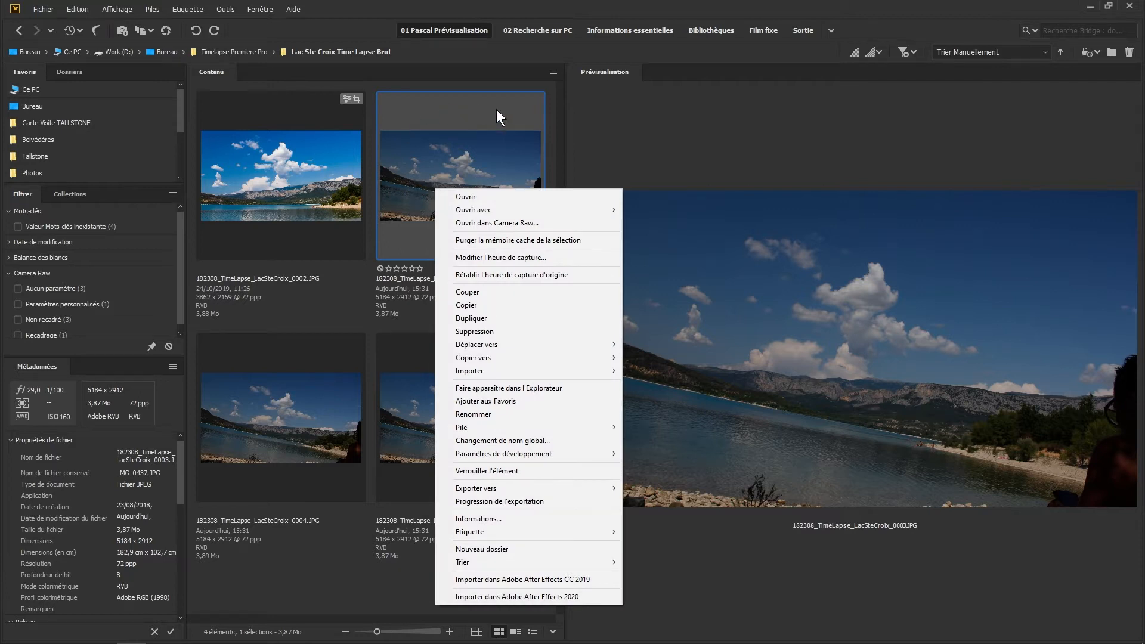
click(499, 223)
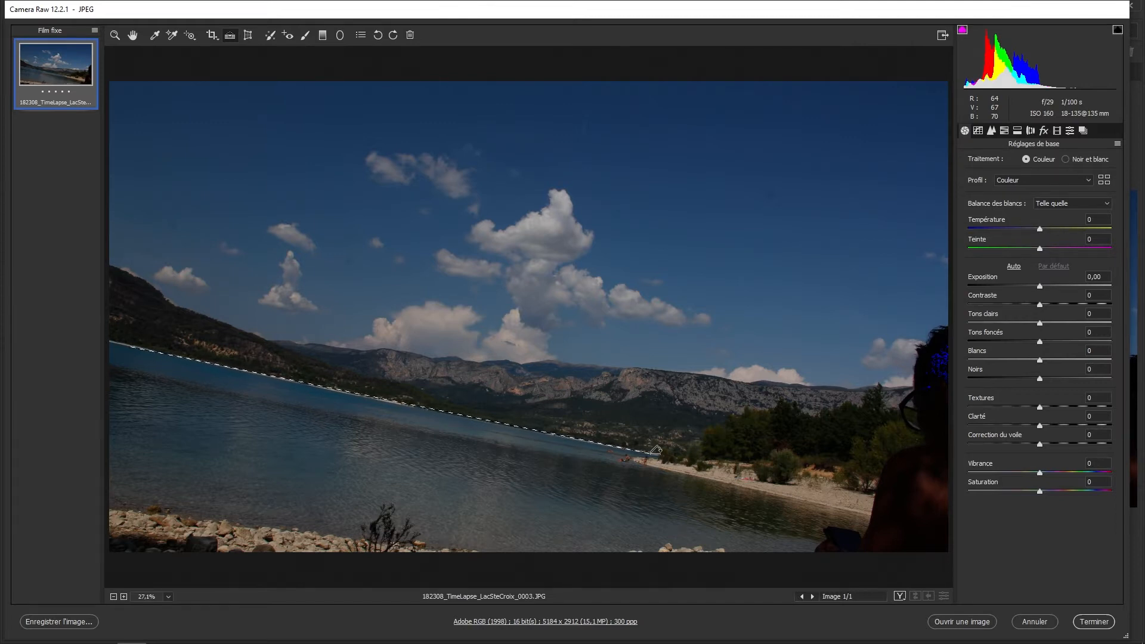
drag(655, 450, 656, 452)
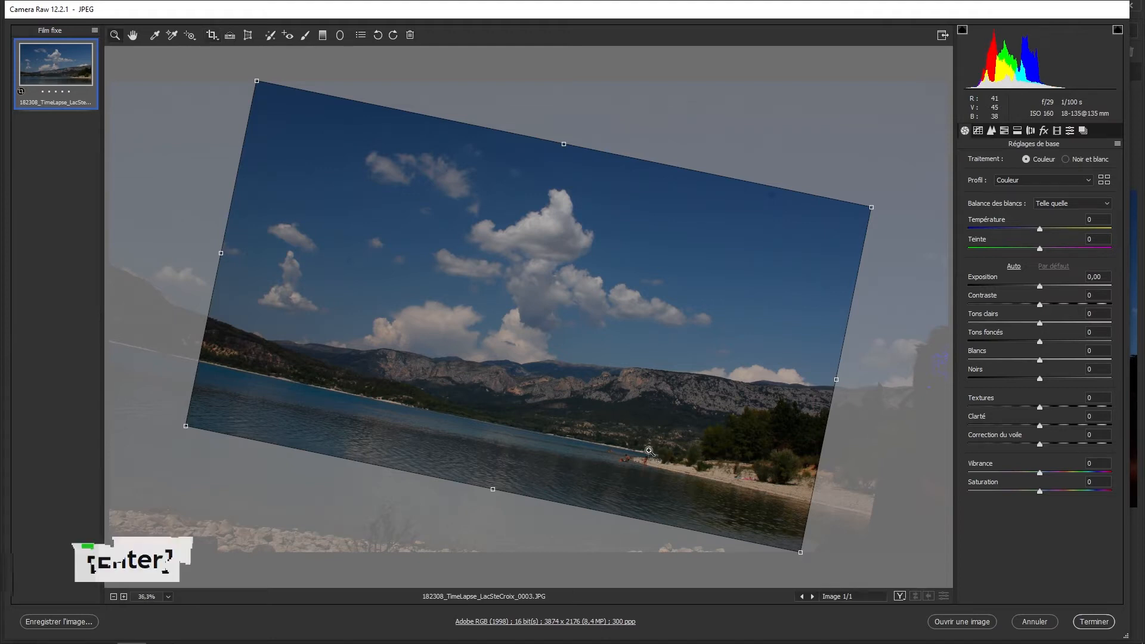
key(Return)
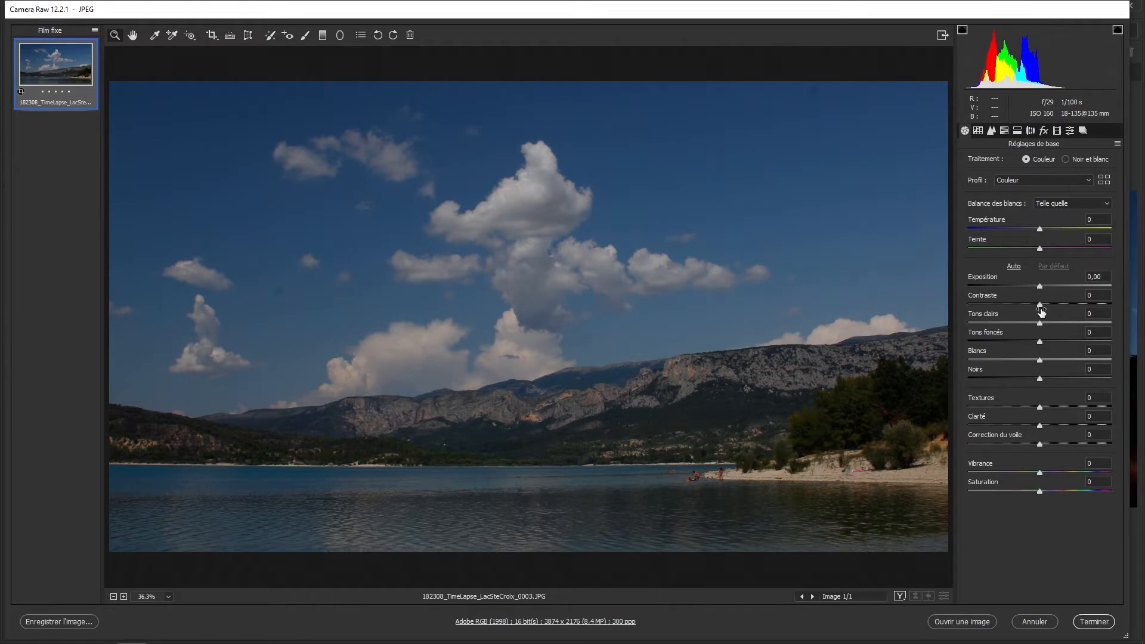
Set Exposition to +1,55, Contraste to +11, Tons clairs to -59 and Tons foncés to +25
drag(1040, 286, 1064, 288)
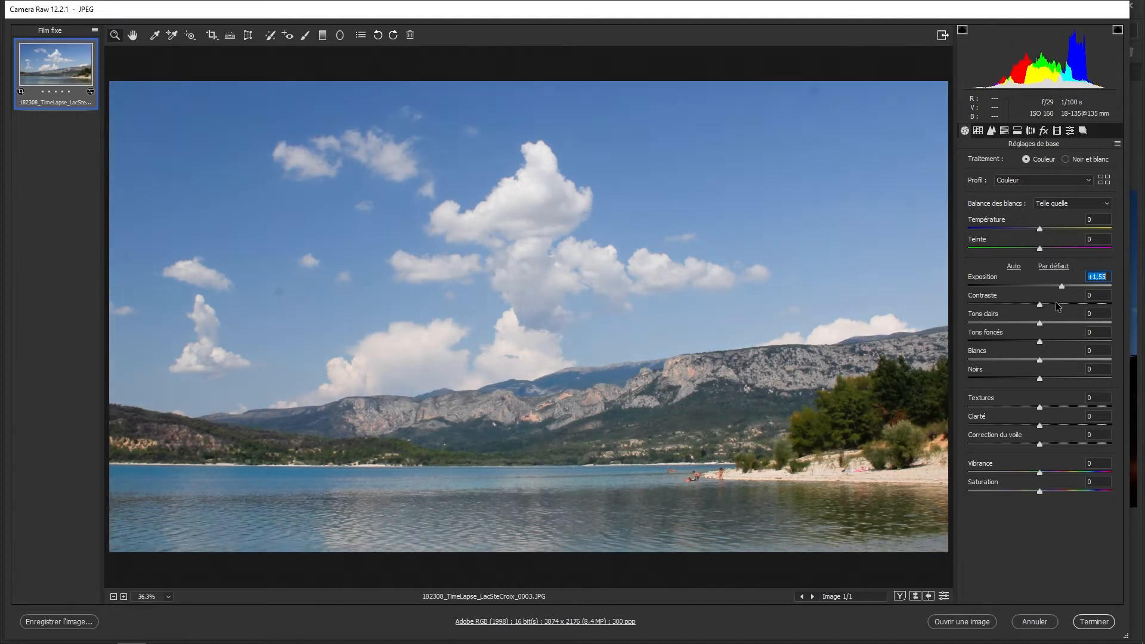
drag(1046, 306, 1001, 333)
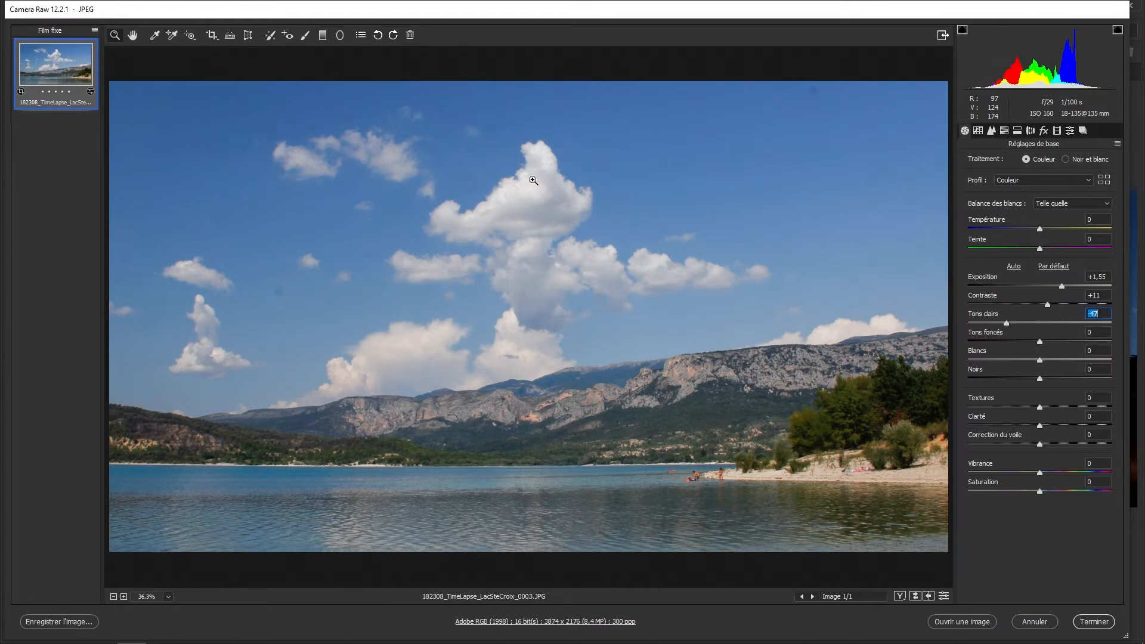
drag(1006, 324, 1133, 328)
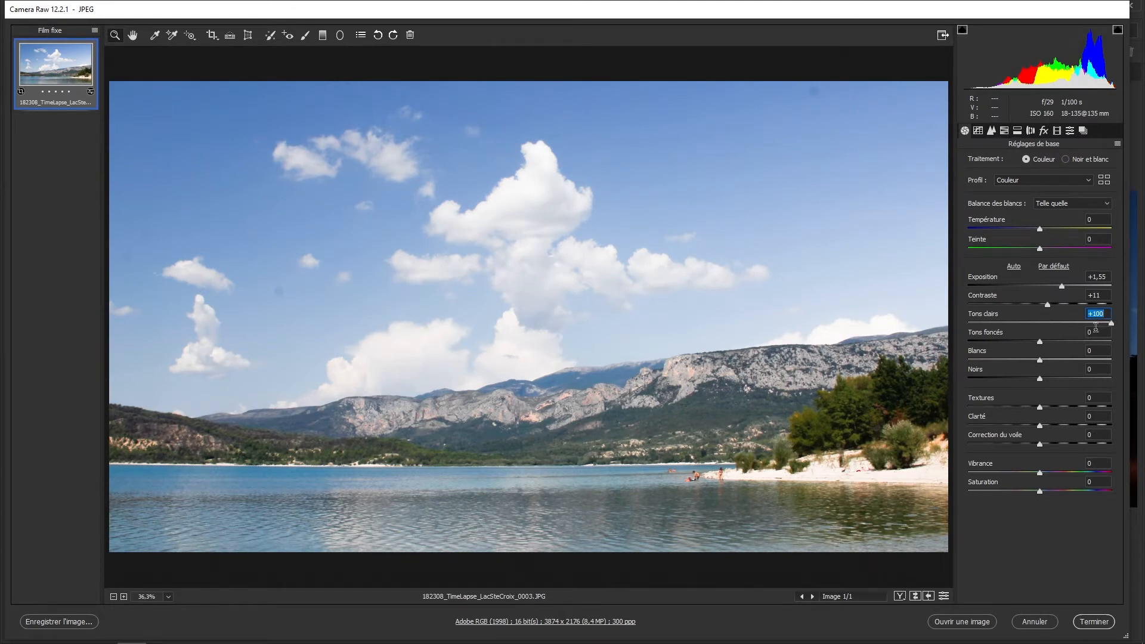
drag(1112, 324, 1057, 349)
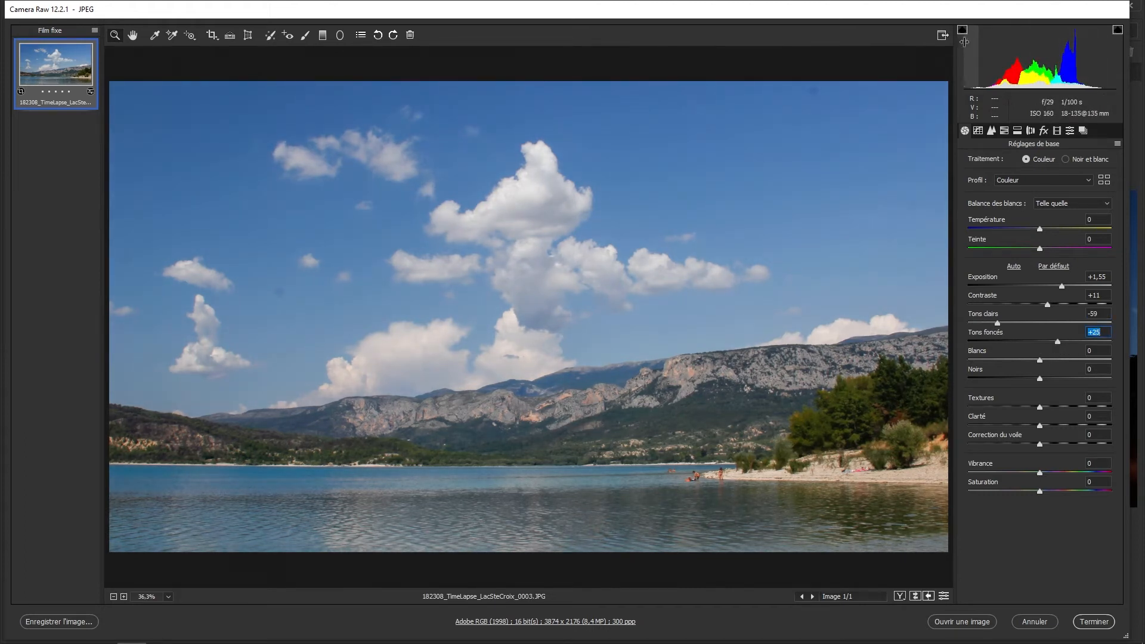
Set Blancs to +41 and Noirs to -28, testing stronger values for clipping along the way
drag(1040, 360, 1069, 363)
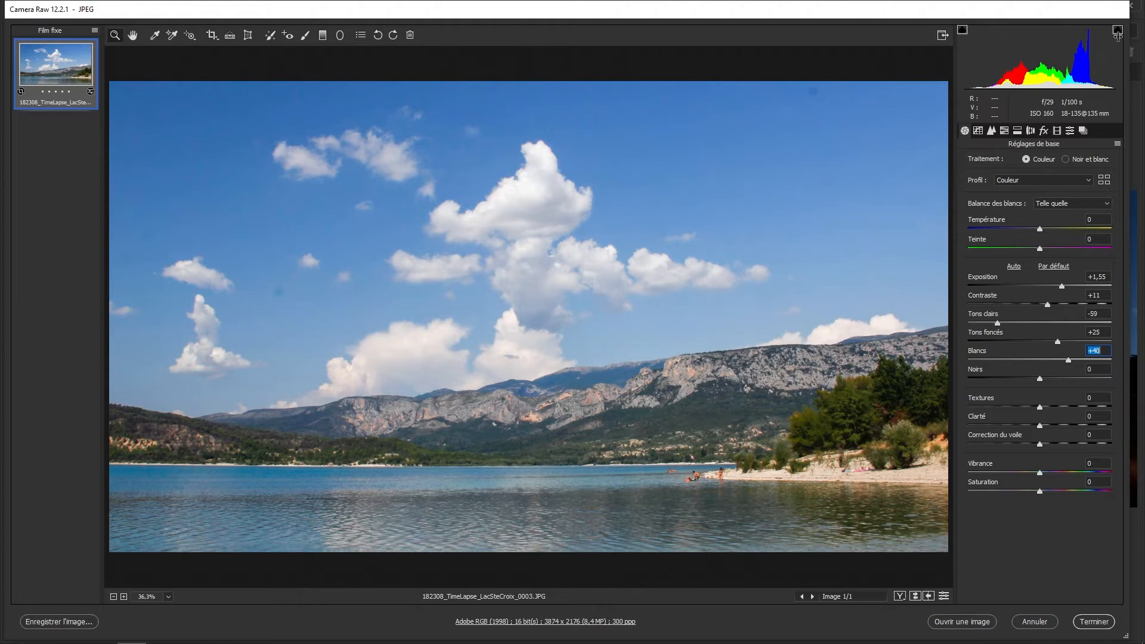
drag(1072, 365, 1063, 370)
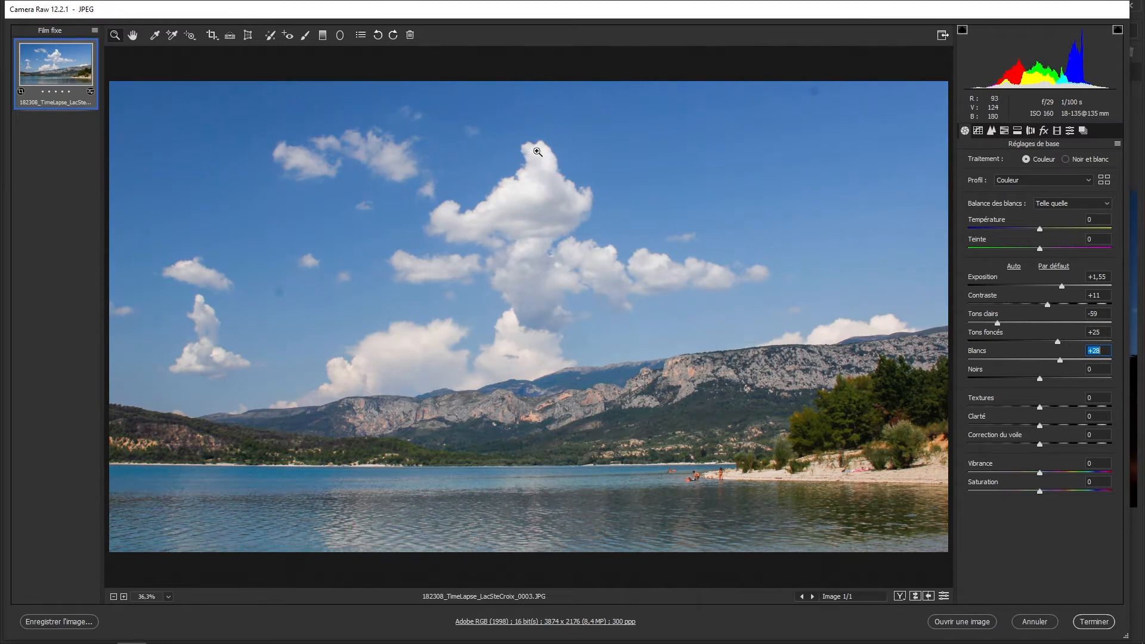
drag(1058, 359, 1077, 365)
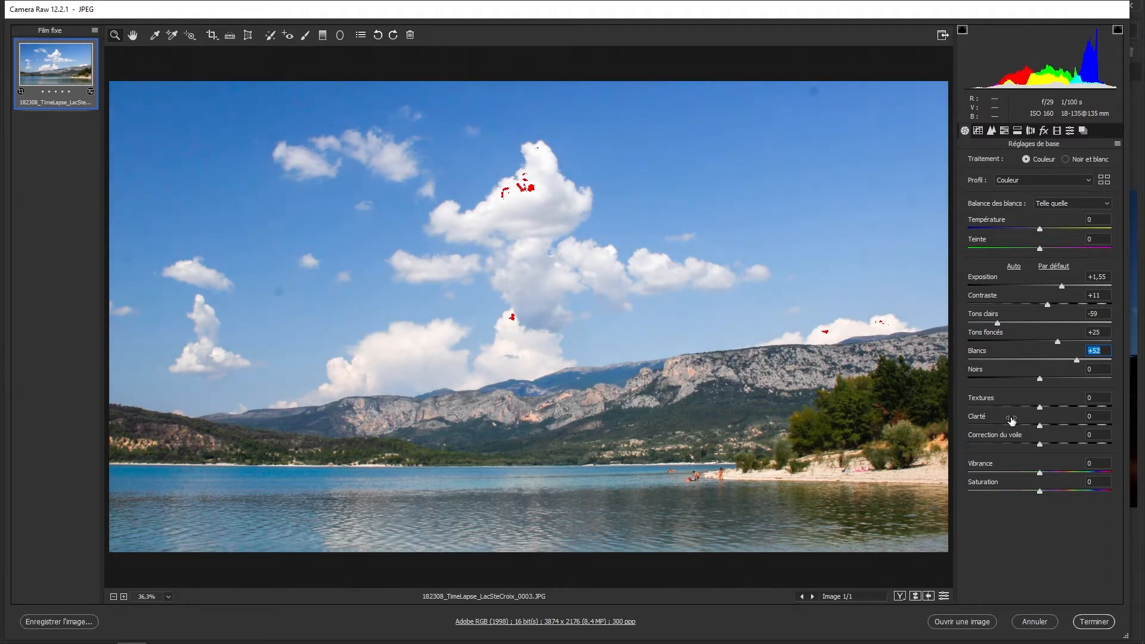
drag(1077, 360, 1069, 362)
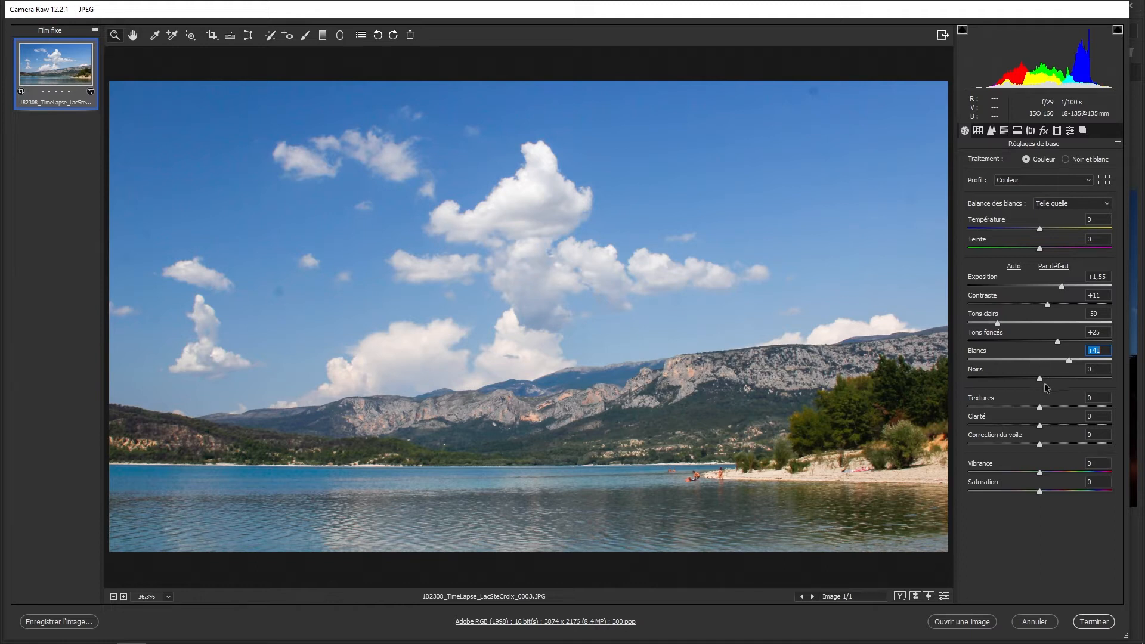
drag(1039, 380, 854, 391)
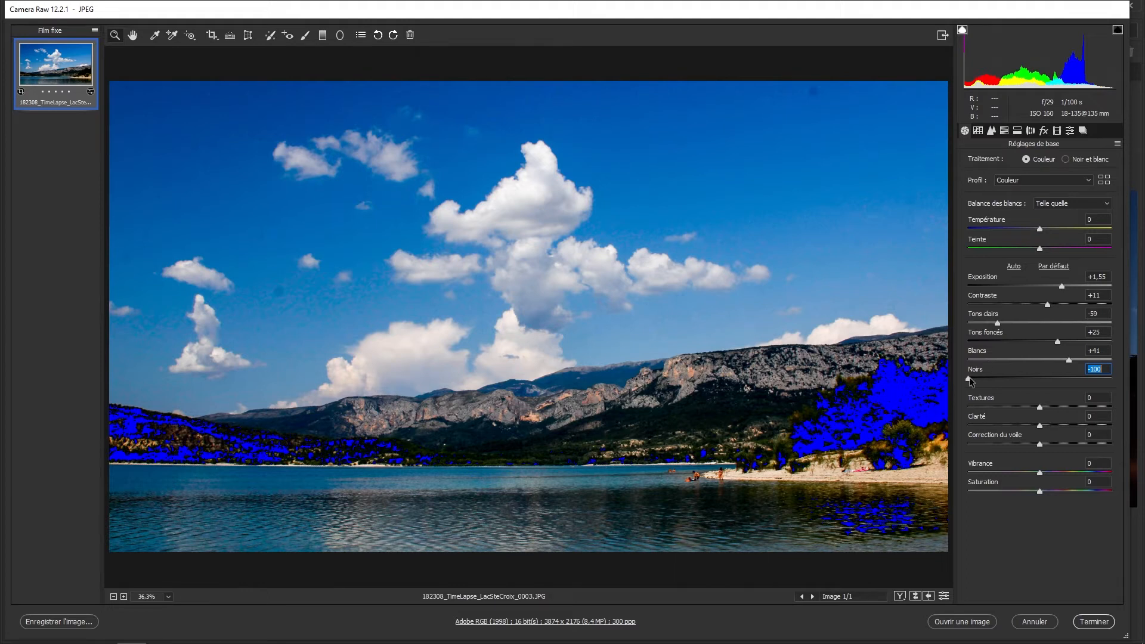
drag(971, 381, 1015, 386)
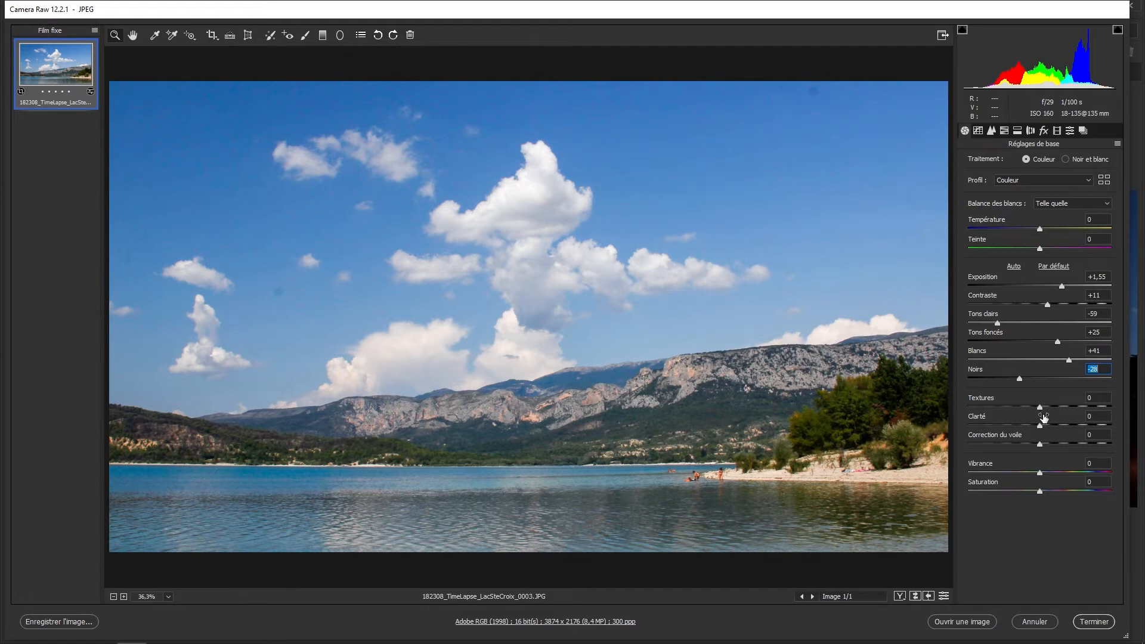
Set Textures to +7, Clarté to +9, Correction du voile to +4 and Vibrance to +27, and fine-tune Saturation
drag(1041, 408, 1041, 444)
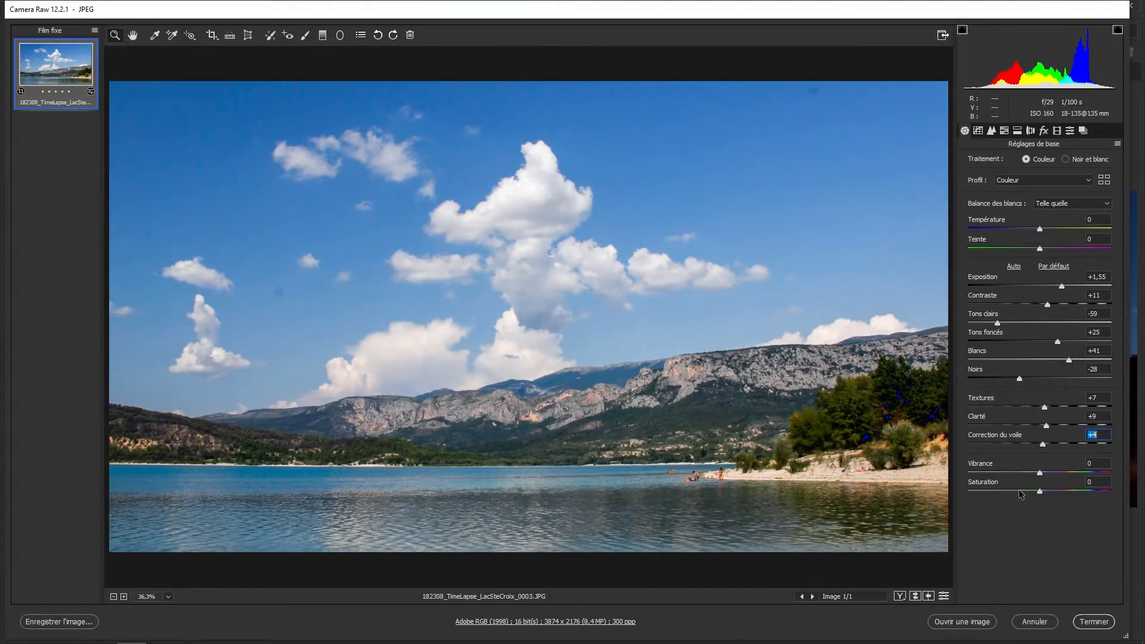
drag(1043, 477, 1063, 475)
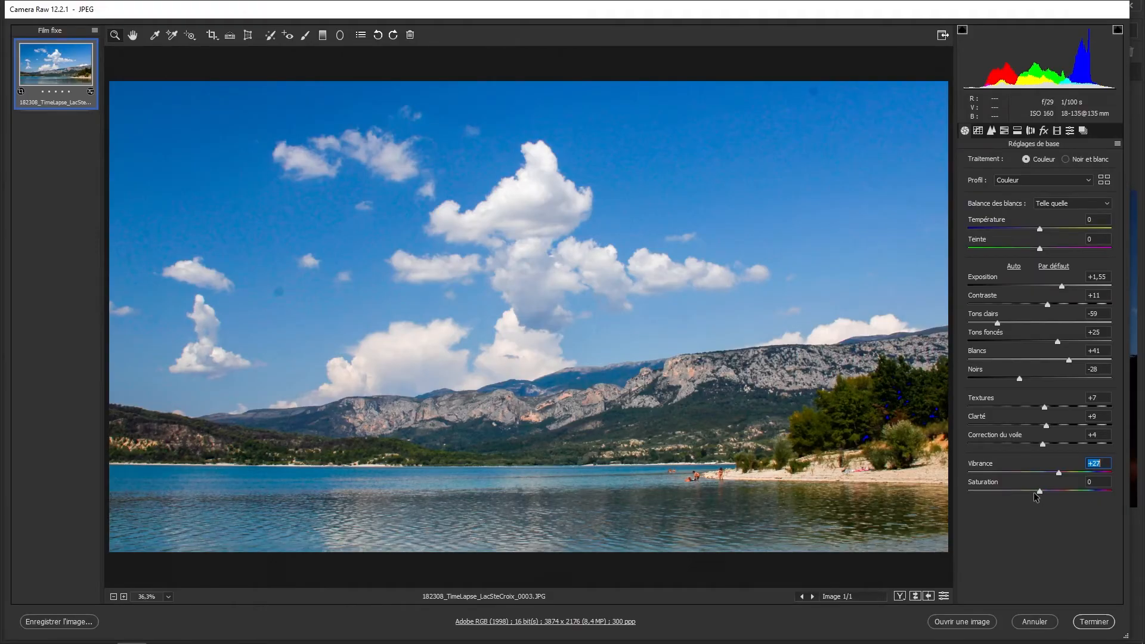
drag(1040, 492, 1038, 492)
Shape a slight S on the RVB point tone curve, lowering the shadows and raising highlight input 190 to output 200
click(981, 131)
drag(1006, 323, 1003, 328)
drag(1077, 252, 1077, 243)
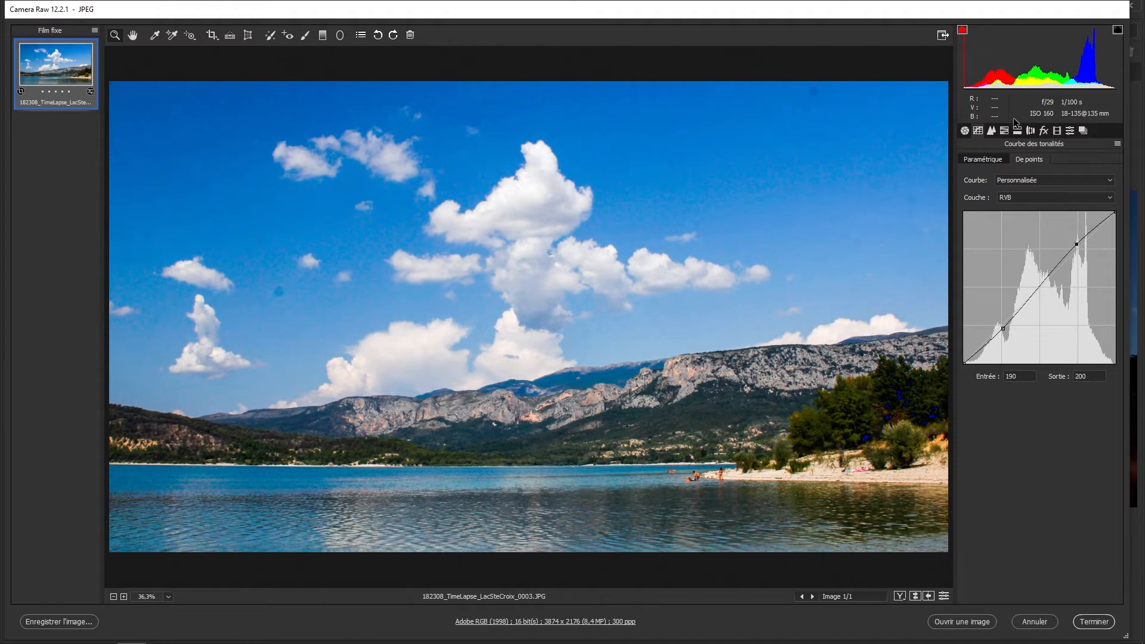
Sharpen the photo with Gain 38, Rayon 0,9 and Détail 20
click(991, 131)
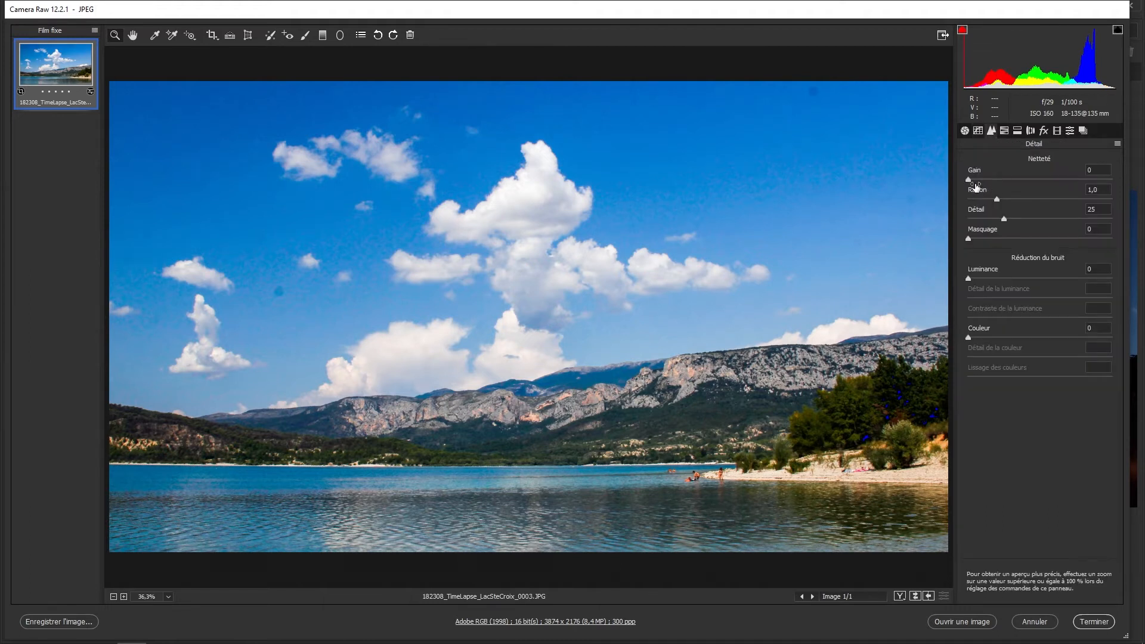
drag(973, 179, 993, 180)
drag(997, 199, 1044, 205)
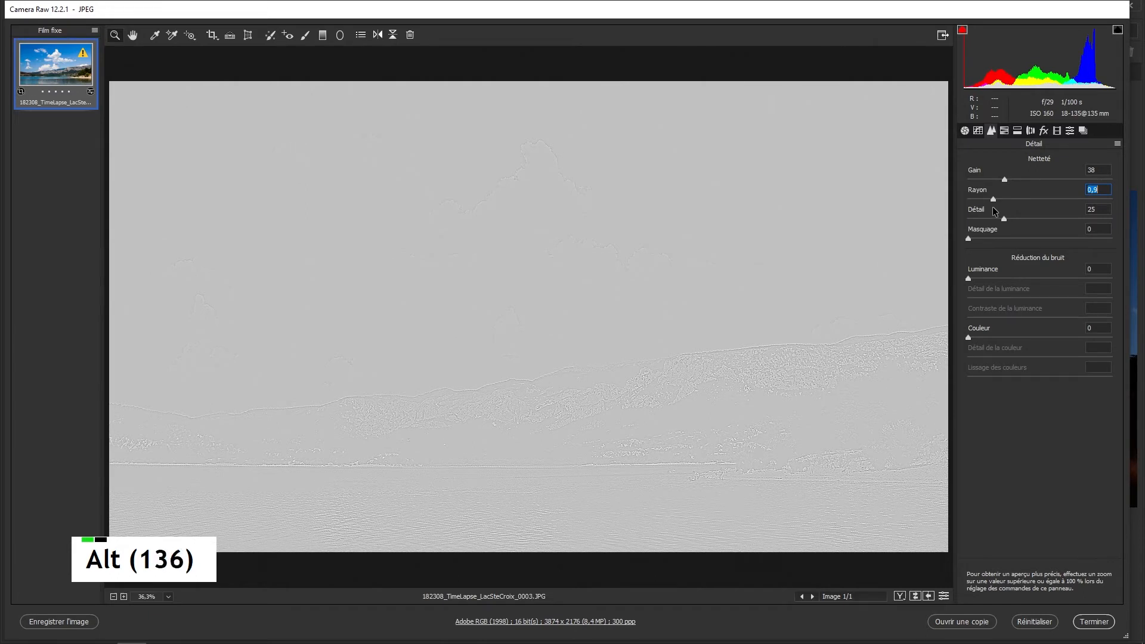
drag(993, 211, 994, 208)
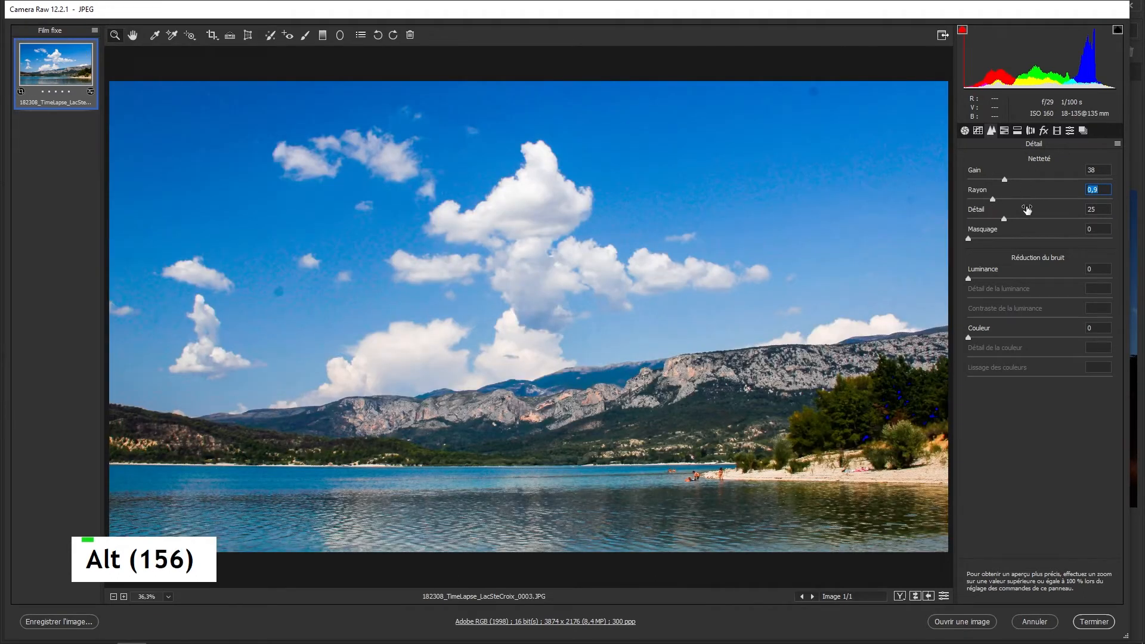
drag(1007, 219, 1144, 249)
drag(917, 242, 999, 234)
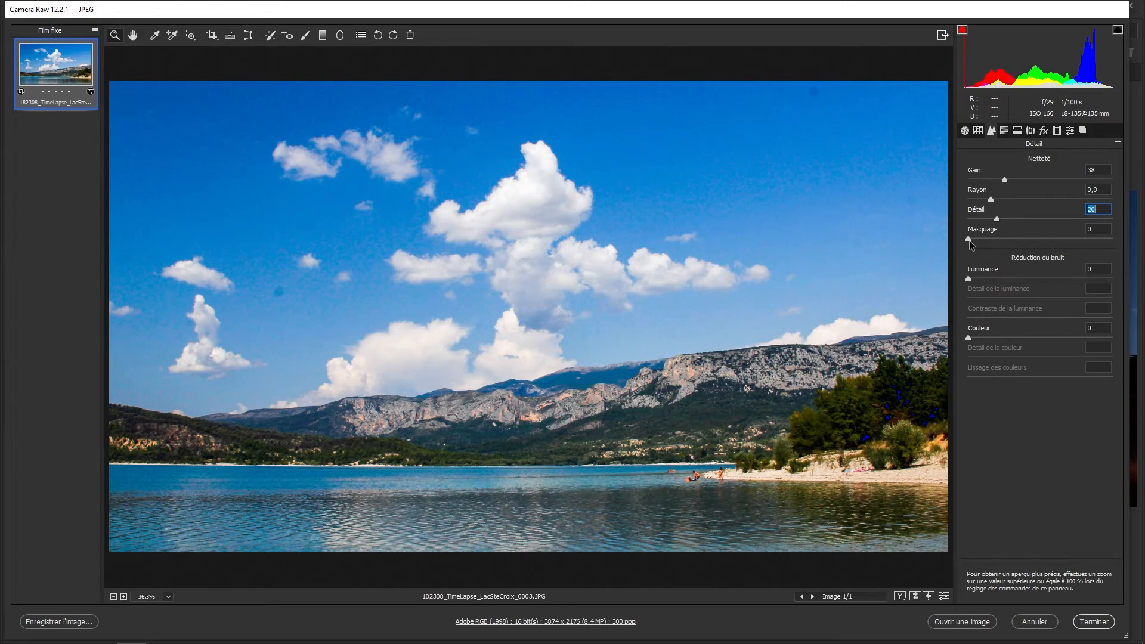
Set the sharpening Masquage to 68 using the black-and-white mask preview
drag(969, 239, 1131, 257)
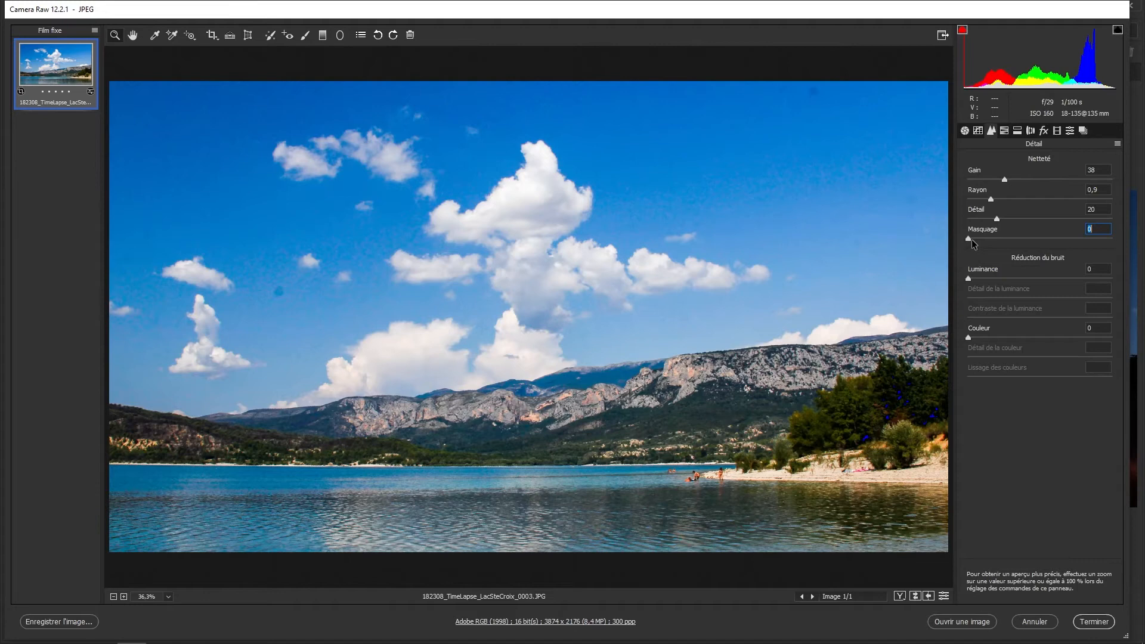
key(alt)
mouse_move(972, 238)
mouse_down()
mouse_move(1011, 238)
mouse_move(957, 247)
mouse_up()
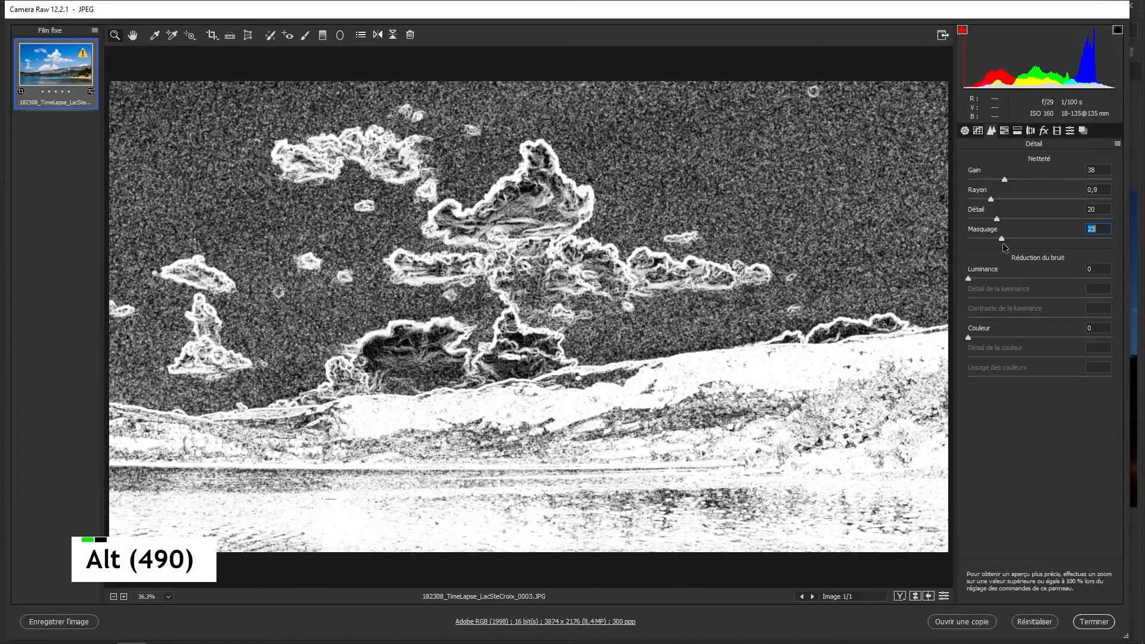
drag(1003, 243, 1066, 256)
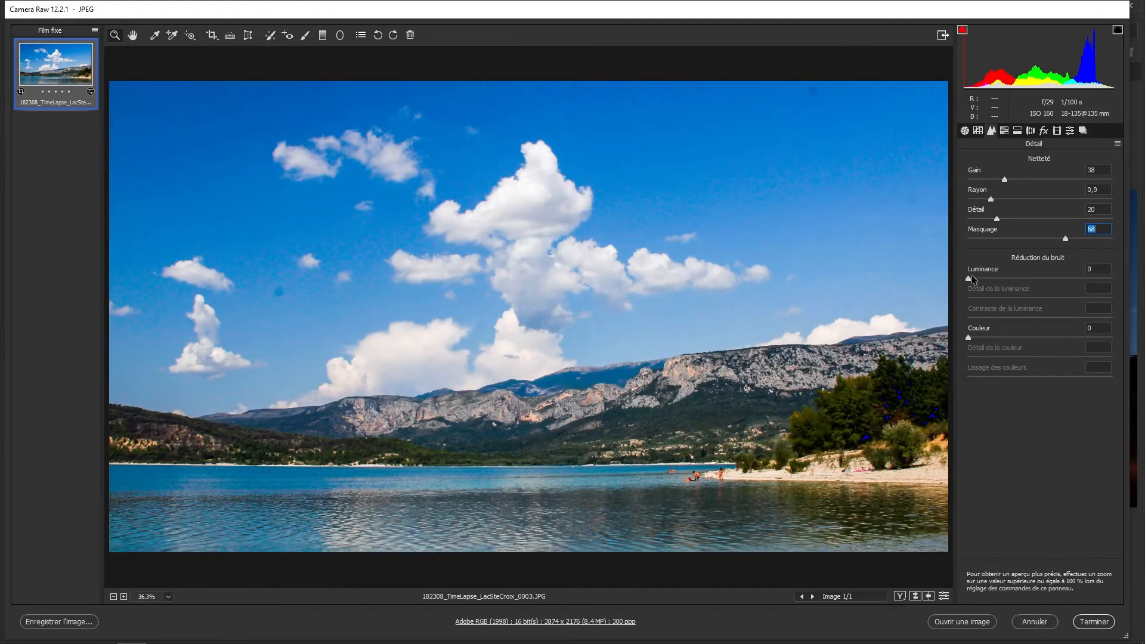
Set the Luminance noise reduction to 26, judging the grain in the clouds at 100% and 200% magnification
click(170, 597)
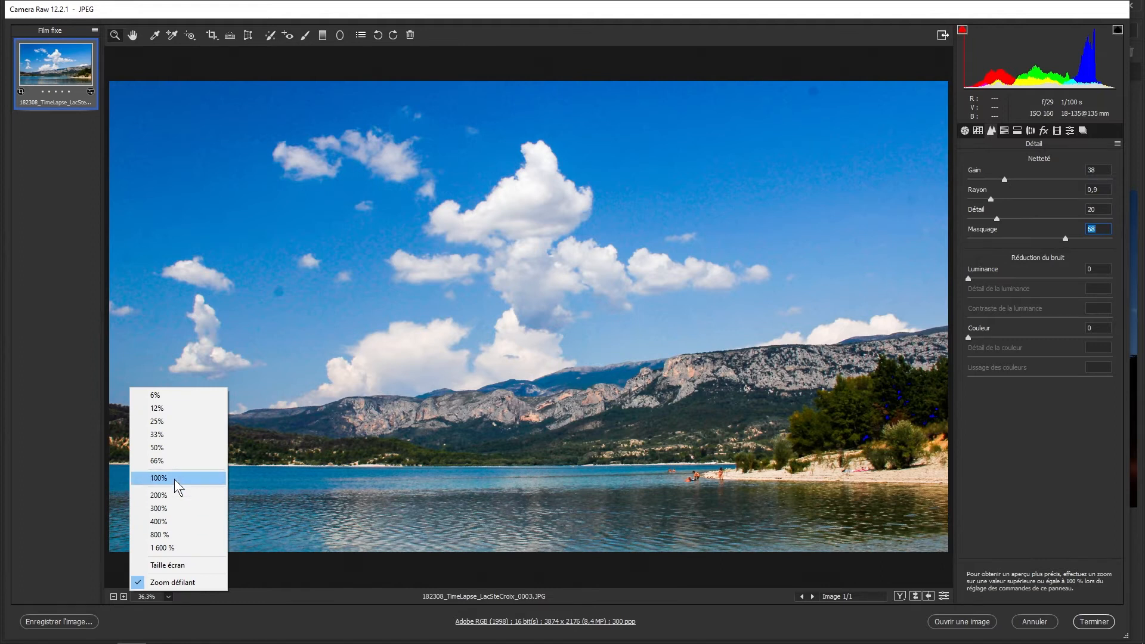
click(175, 481)
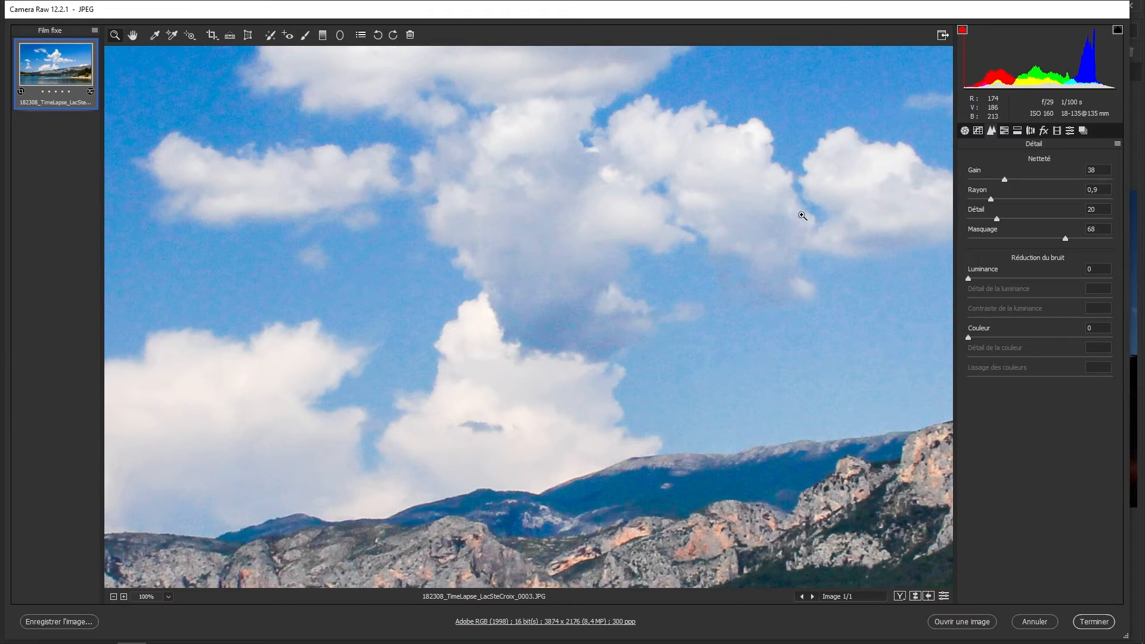
drag(968, 278, 982, 281)
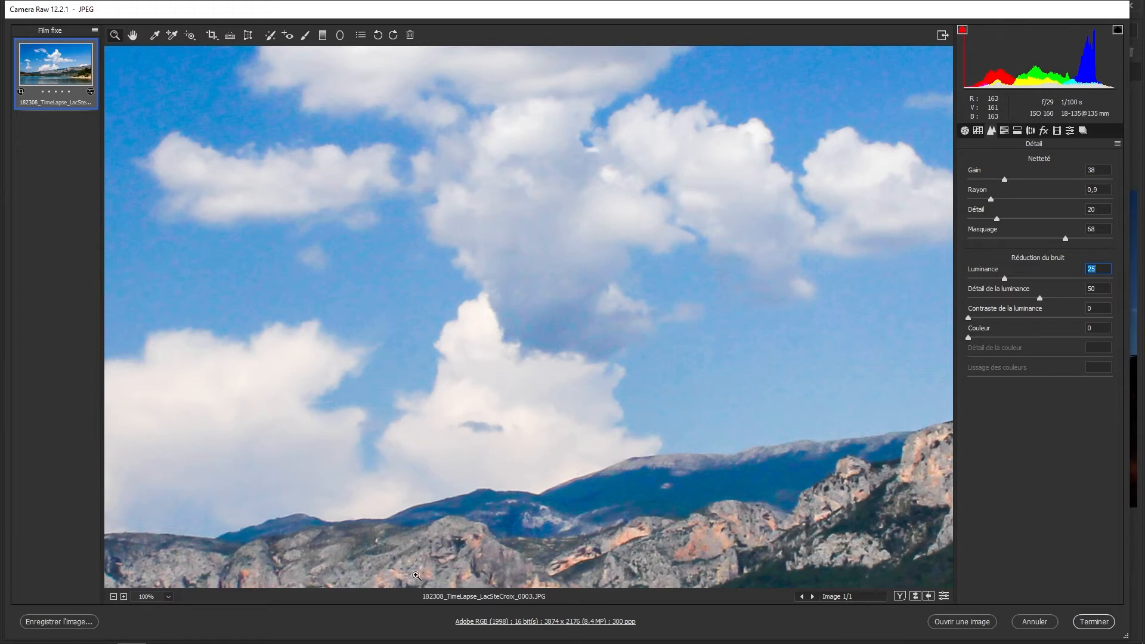
click(168, 597)
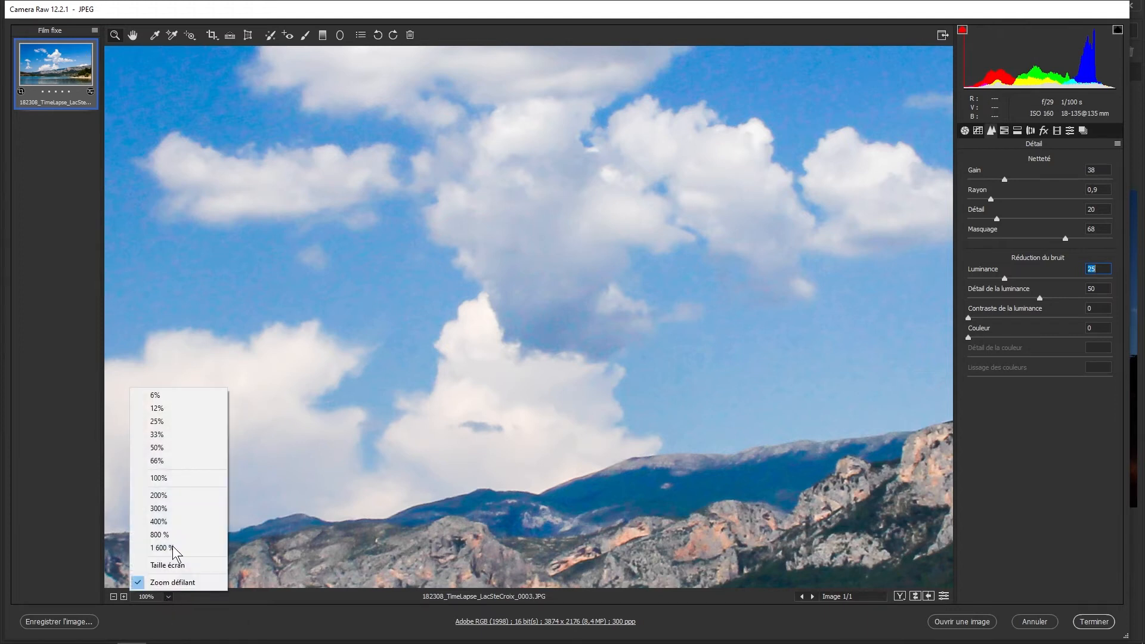
click(175, 504)
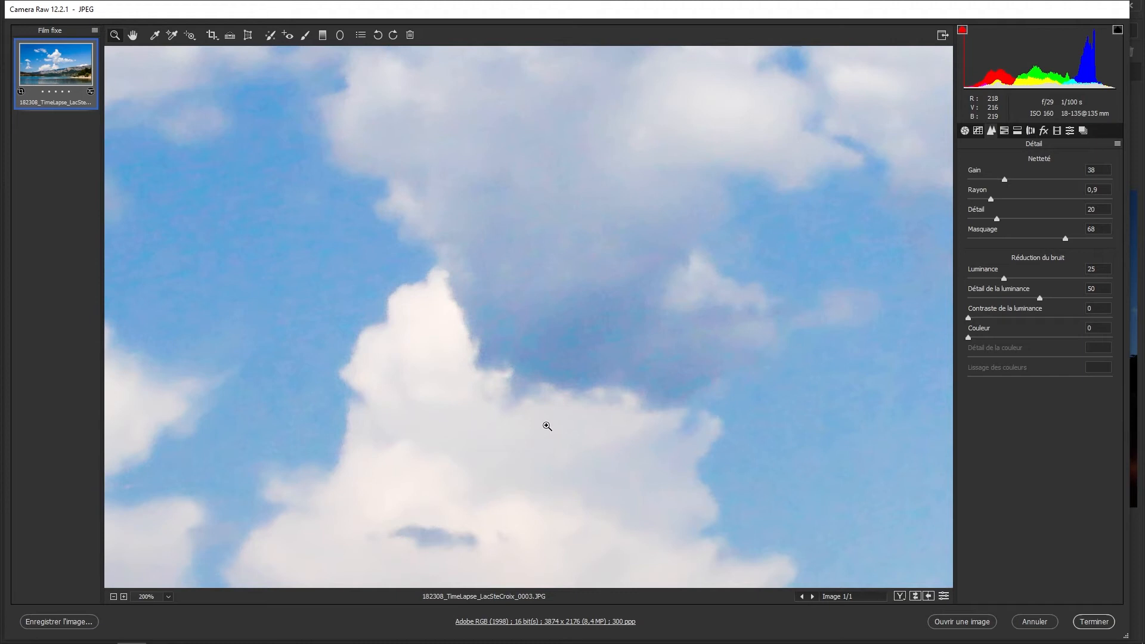
double_click(1000, 277)
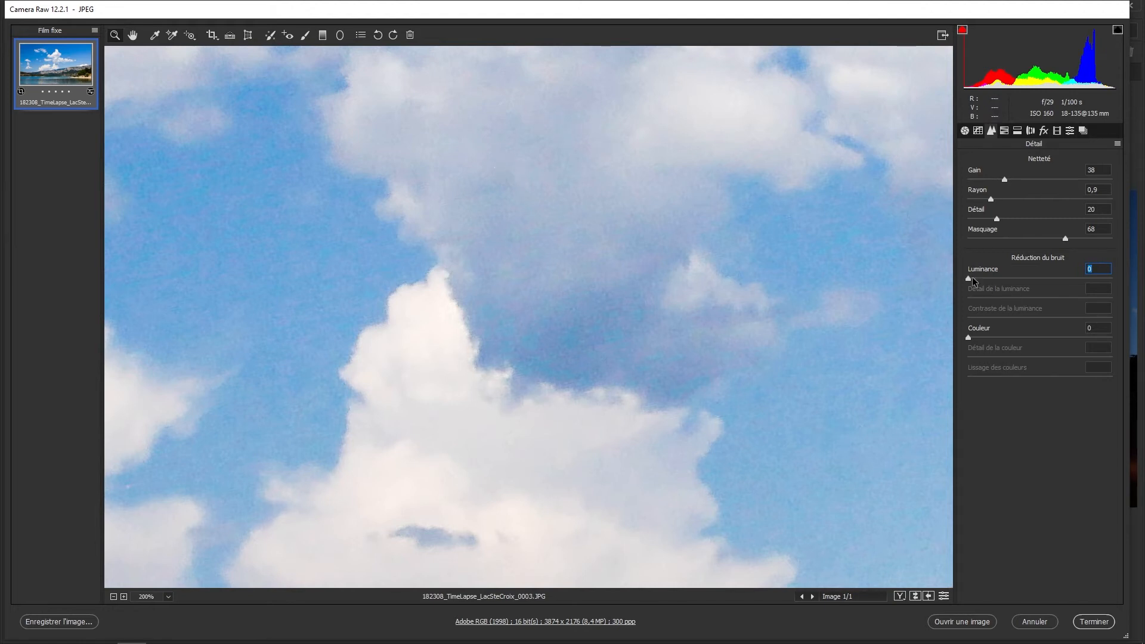
drag(968, 278, 1005, 279)
Set the Couleur noise reduction to 27 with Détail de la couleur at 50, comparing the sky against no colour correction
drag(969, 339, 981, 335)
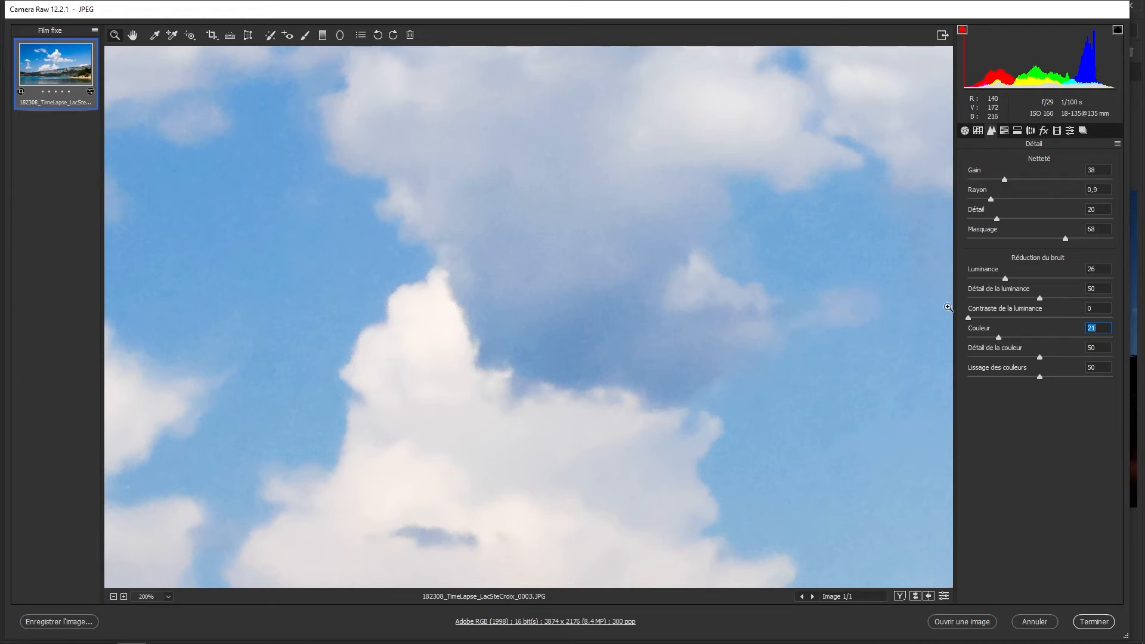
drag(998, 337, 928, 347)
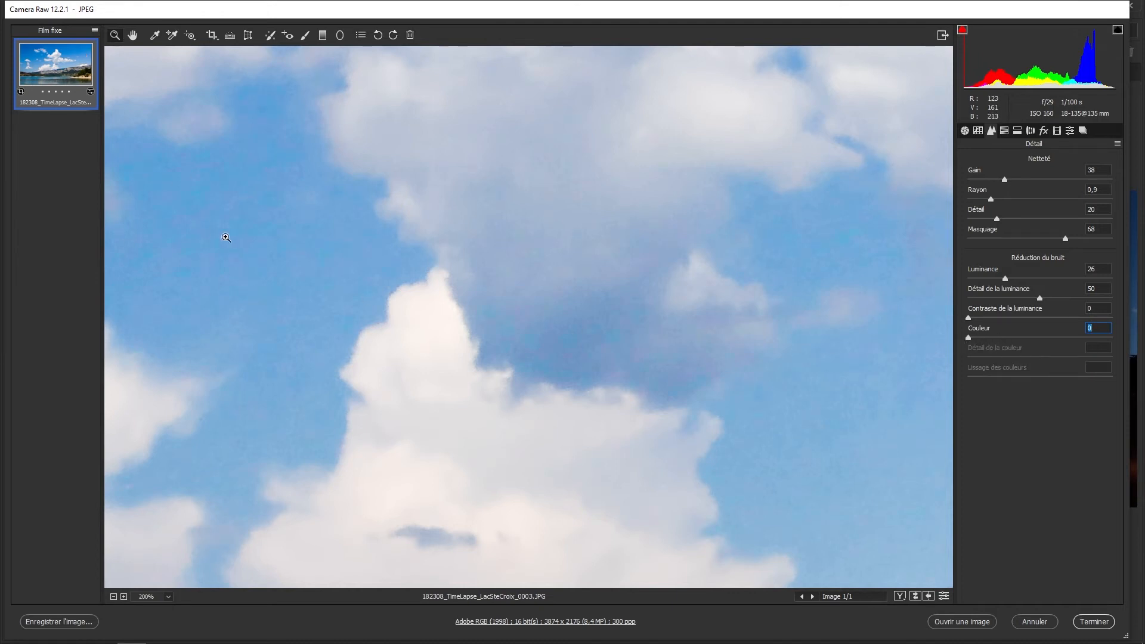
drag(969, 338, 1007, 347)
click(1040, 357)
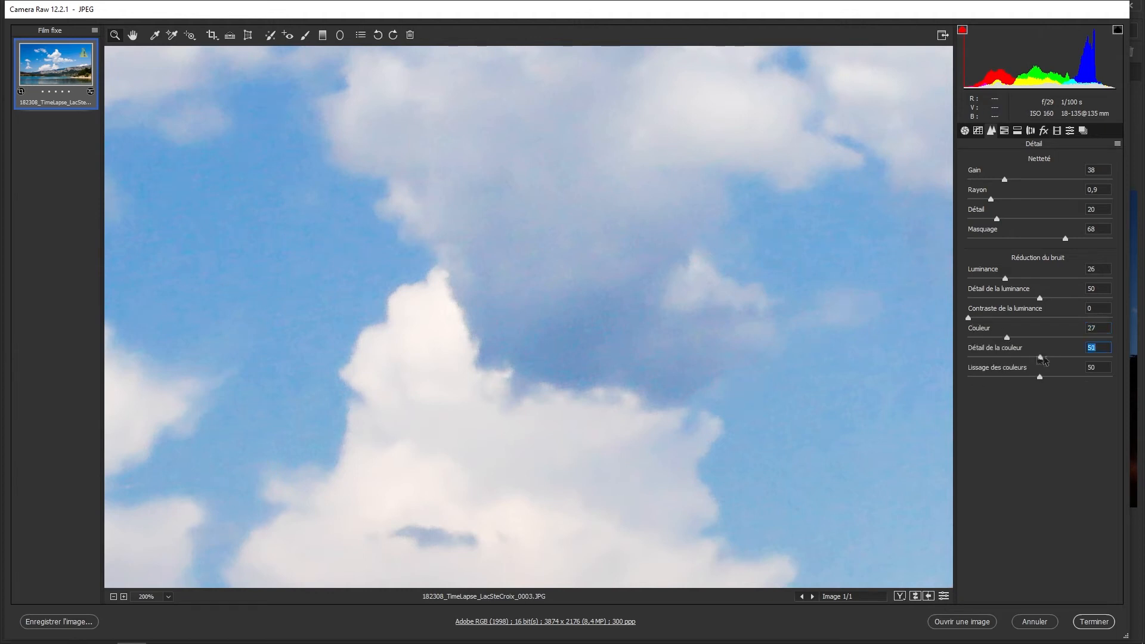
drag(1040, 377, 1042, 373)
Enable Supprimer l'aberration chromatique in the lens corrections profile settings
click(1005, 131)
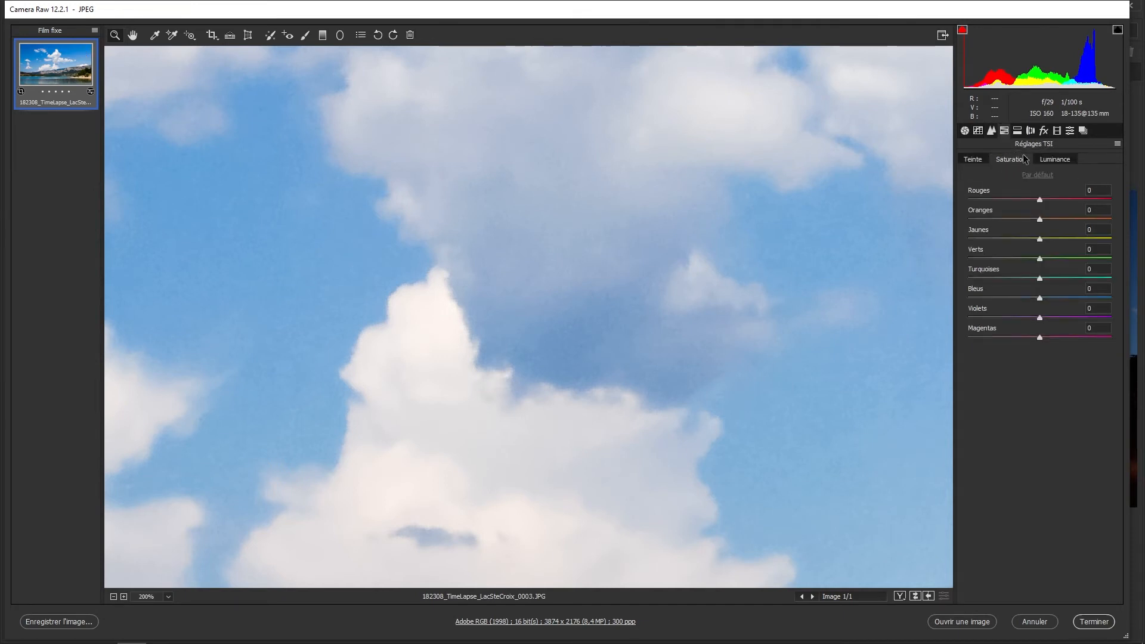
click(1016, 131)
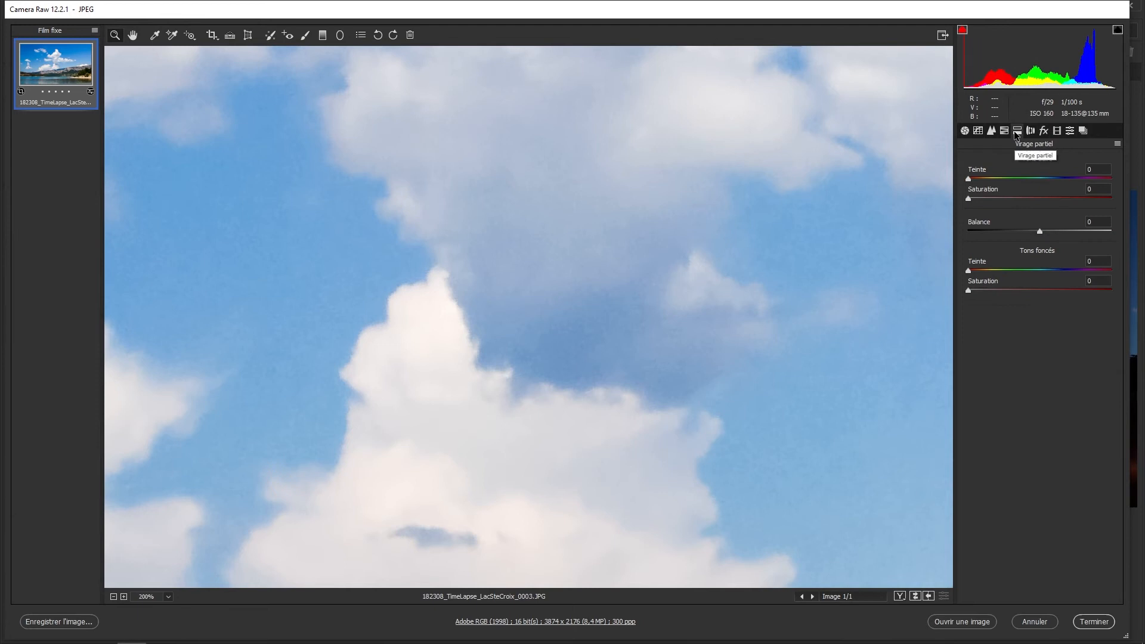
click(1030, 132)
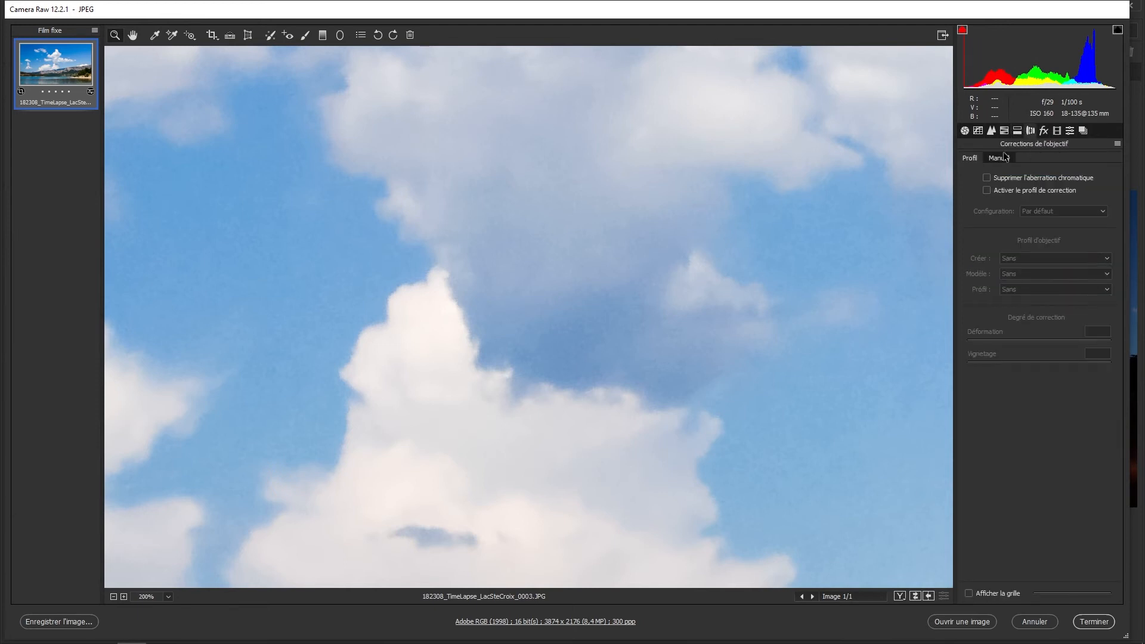
click(987, 178)
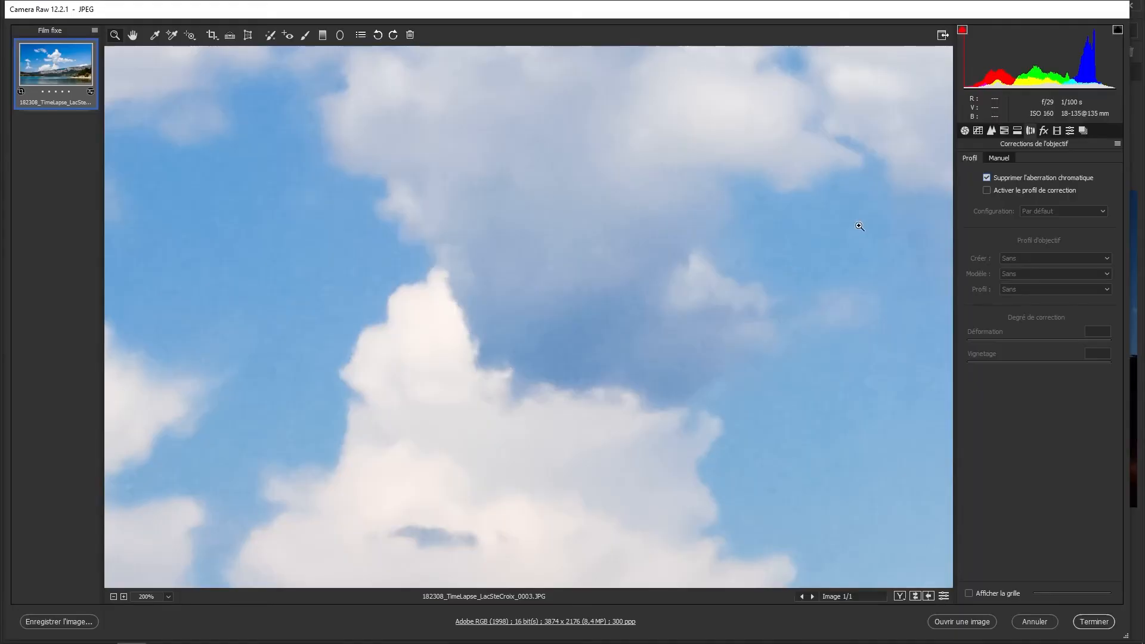
Examine the mountain ridge edge closely with and without chromatic aberration removal, keep the correction enabled and return to 100% magnification
scroll(588, 343, down, 5)
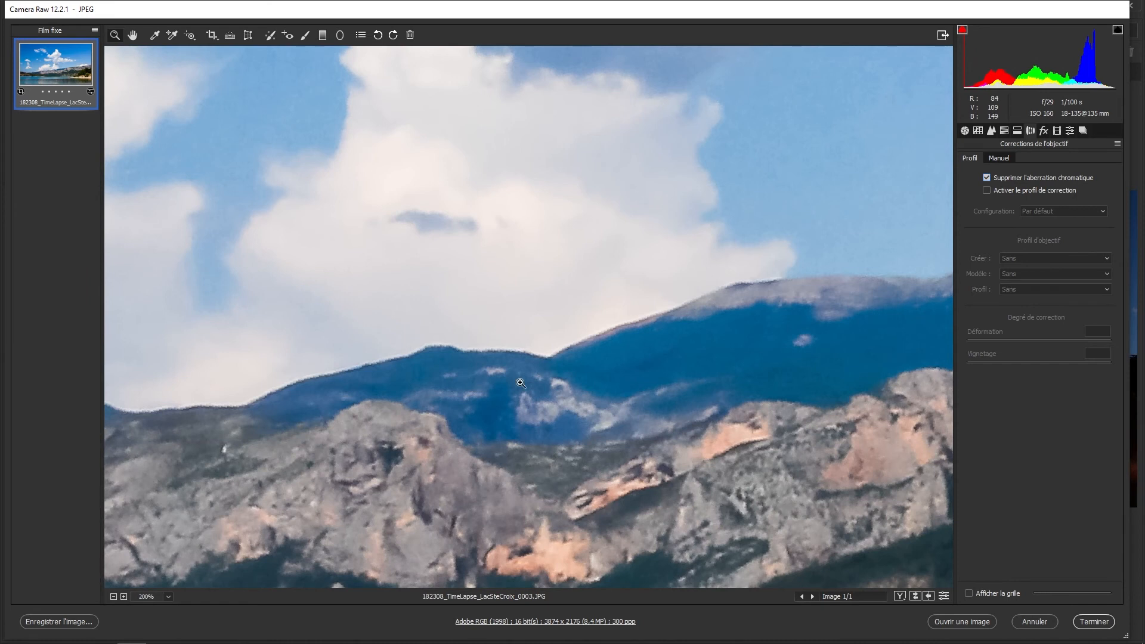
click(986, 177)
drag(600, 333, 642, 328)
drag(696, 376, 549, 197)
click(988, 179)
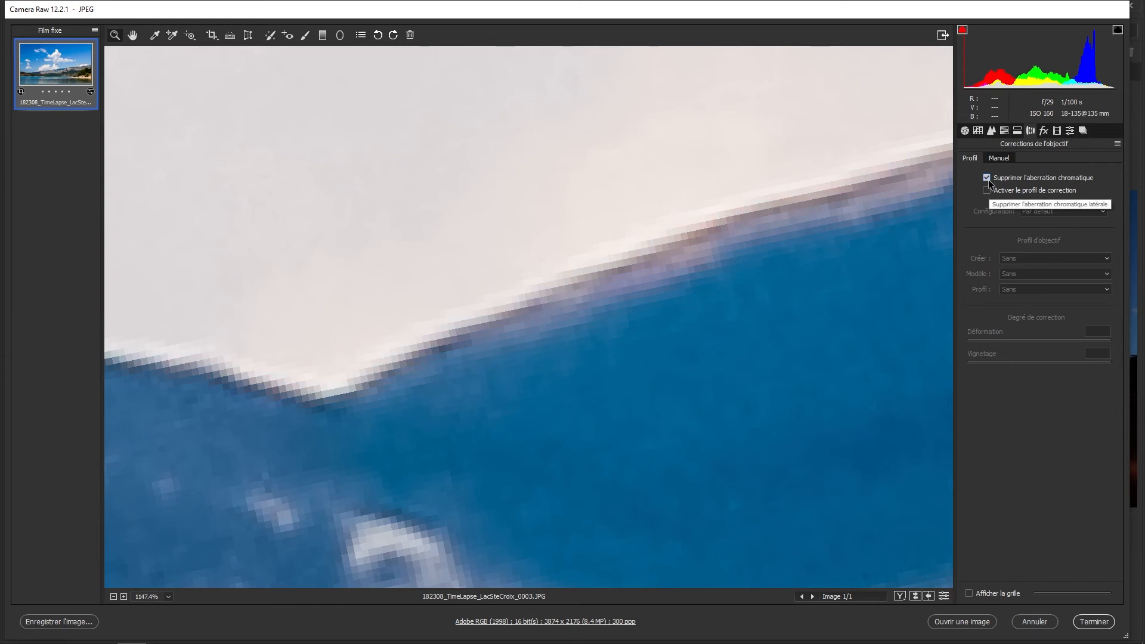
click(988, 178)
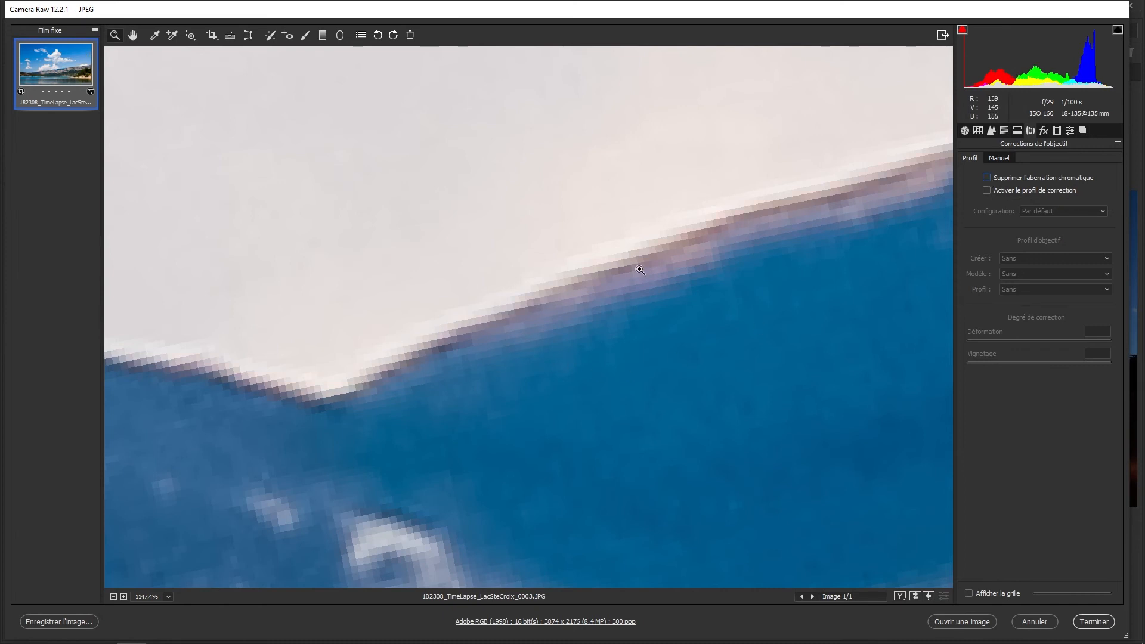
click(986, 180)
click(169, 597)
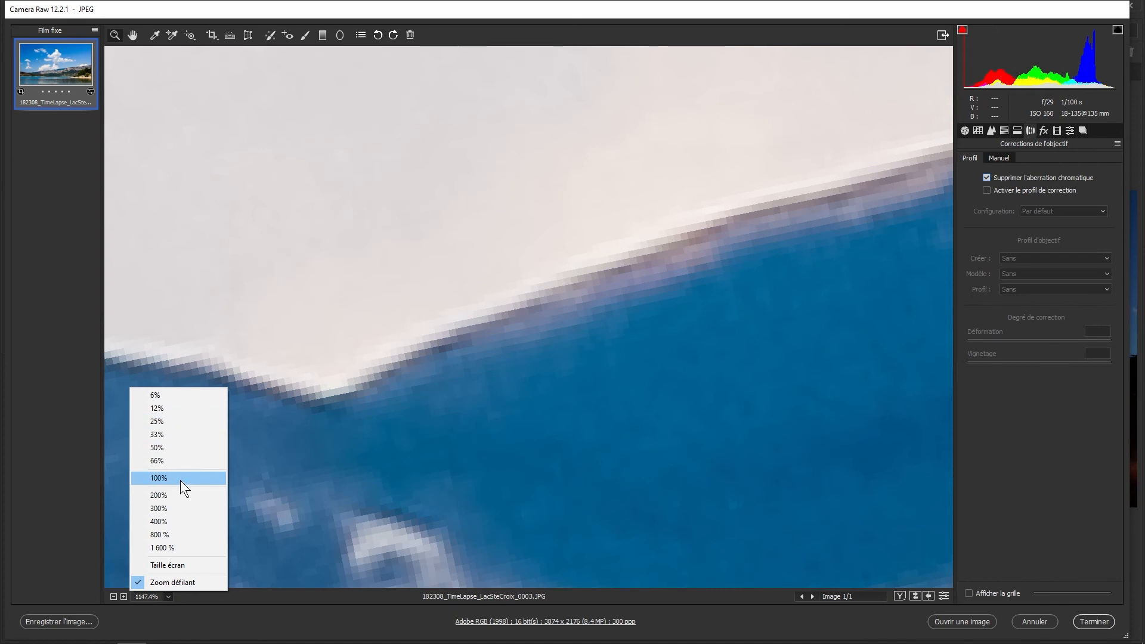
click(180, 481)
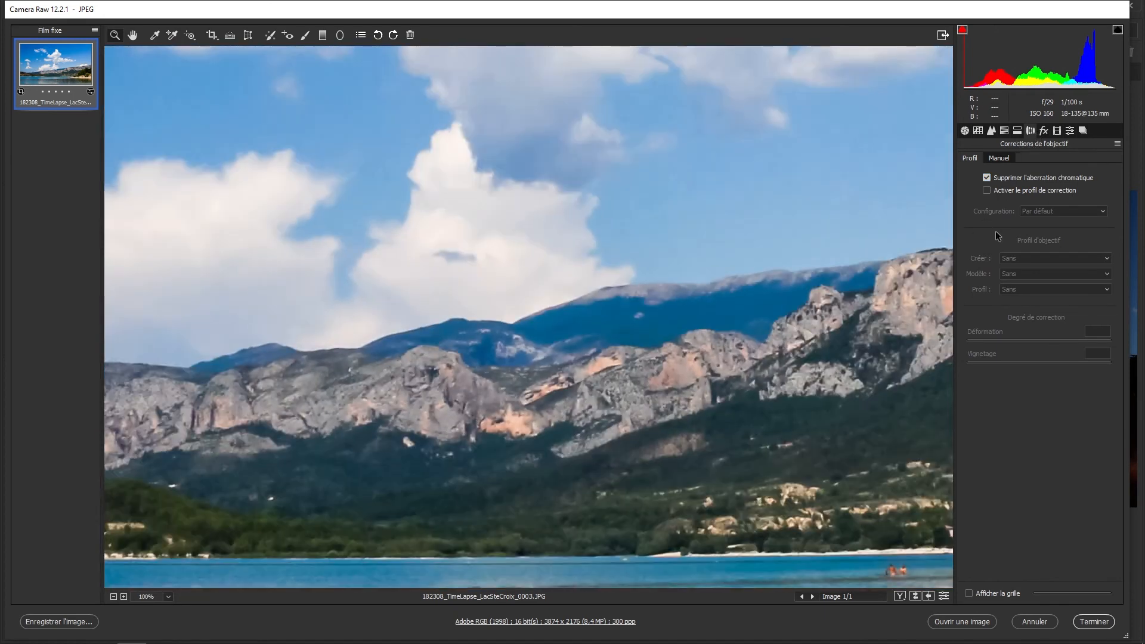
Activate the lens correction profile for Canon EF 70-300mm f/4-5.6 IS USM and compare the photo with and without it
click(987, 191)
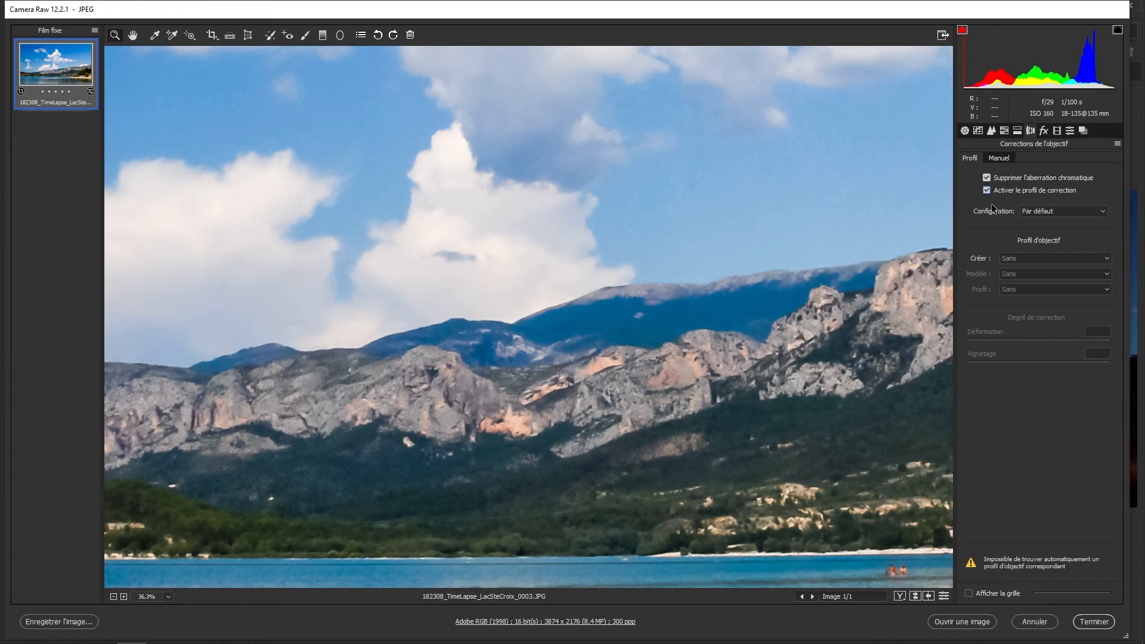
click(1048, 214)
click(977, 246)
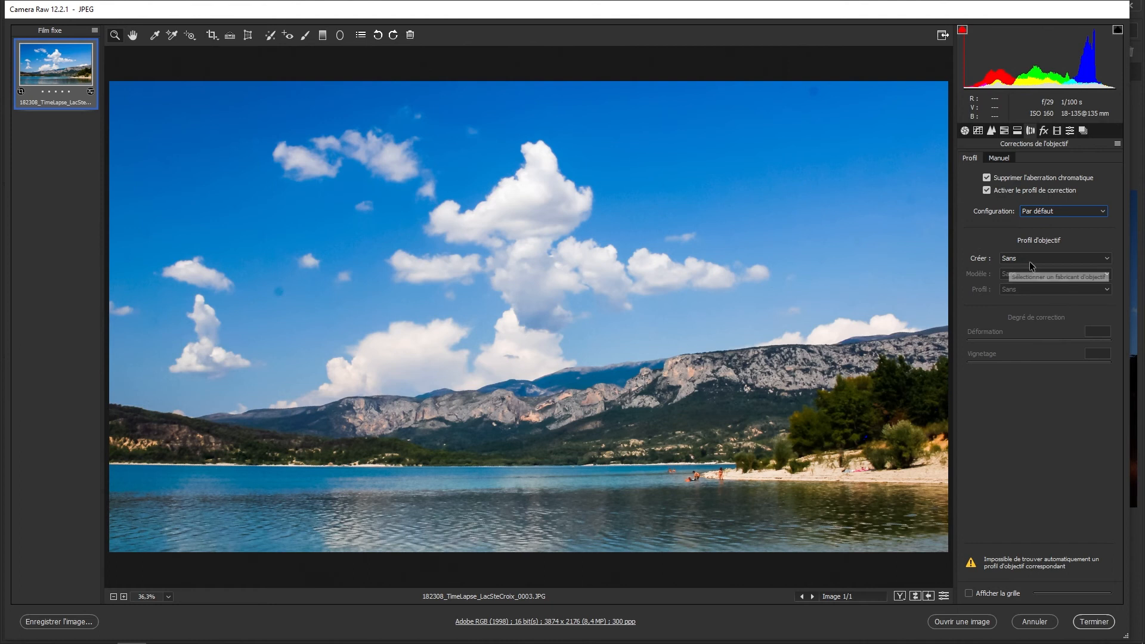
click(1033, 258)
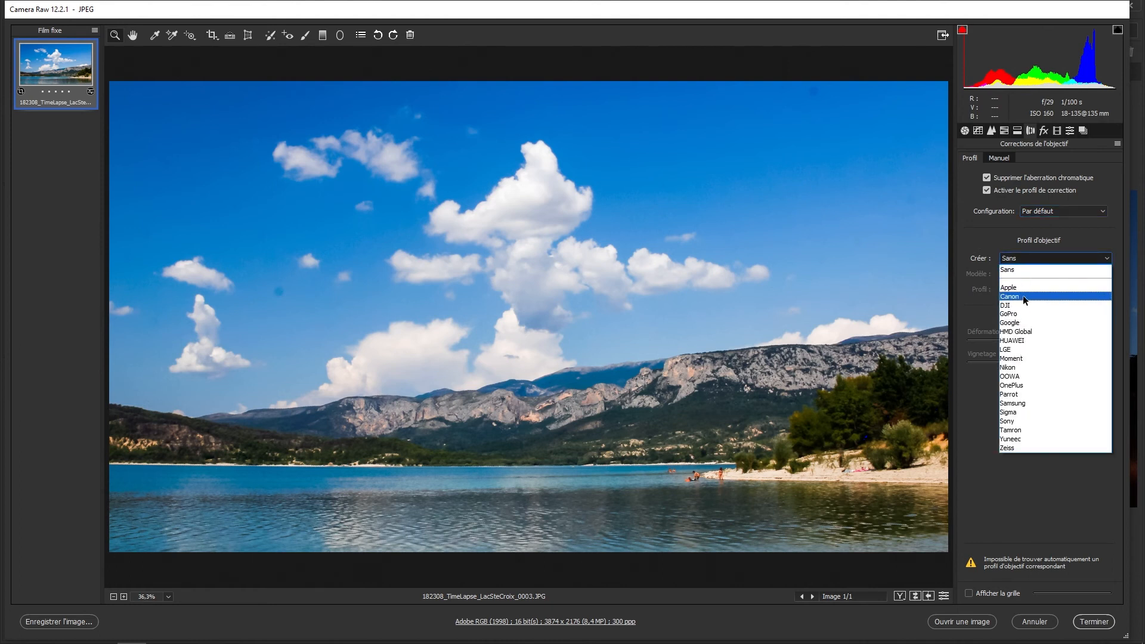
click(1023, 295)
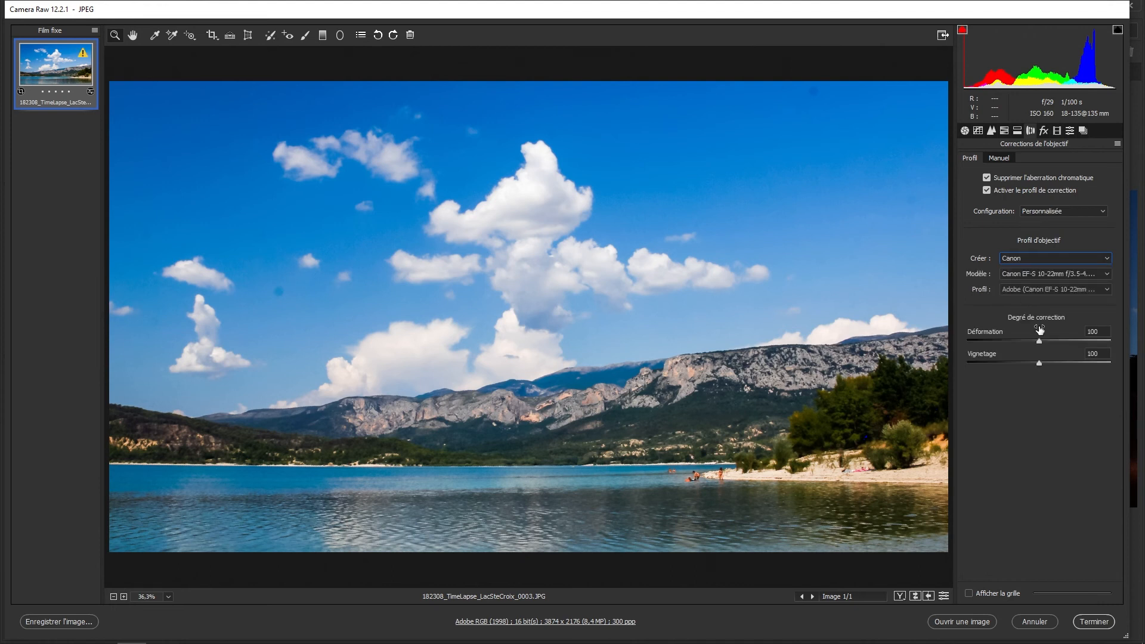
click(1053, 278)
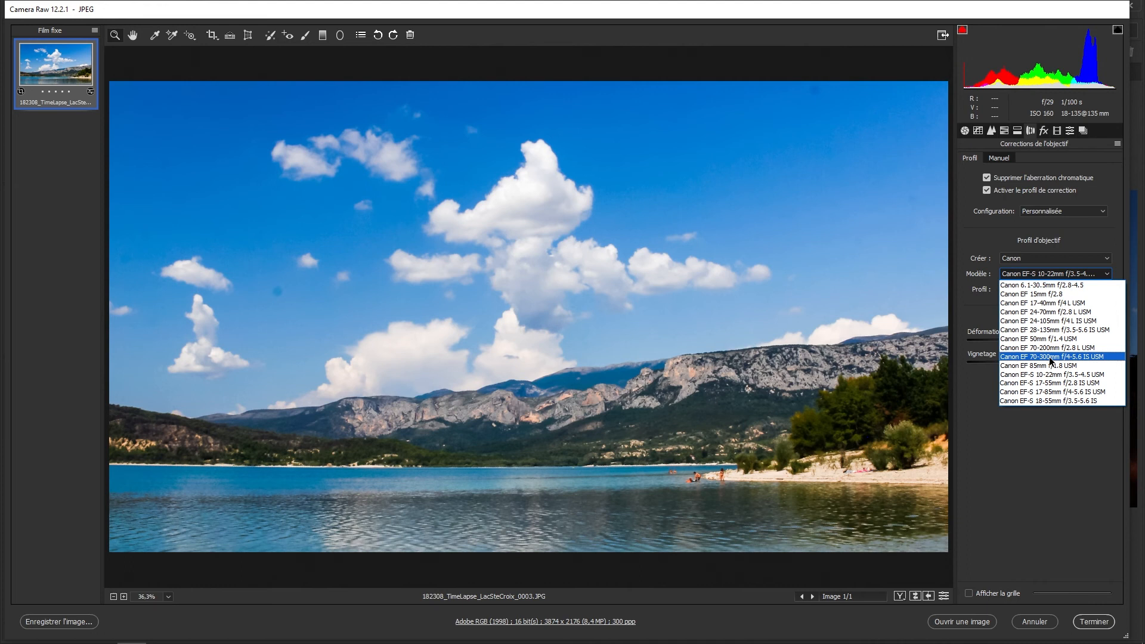
click(1050, 357)
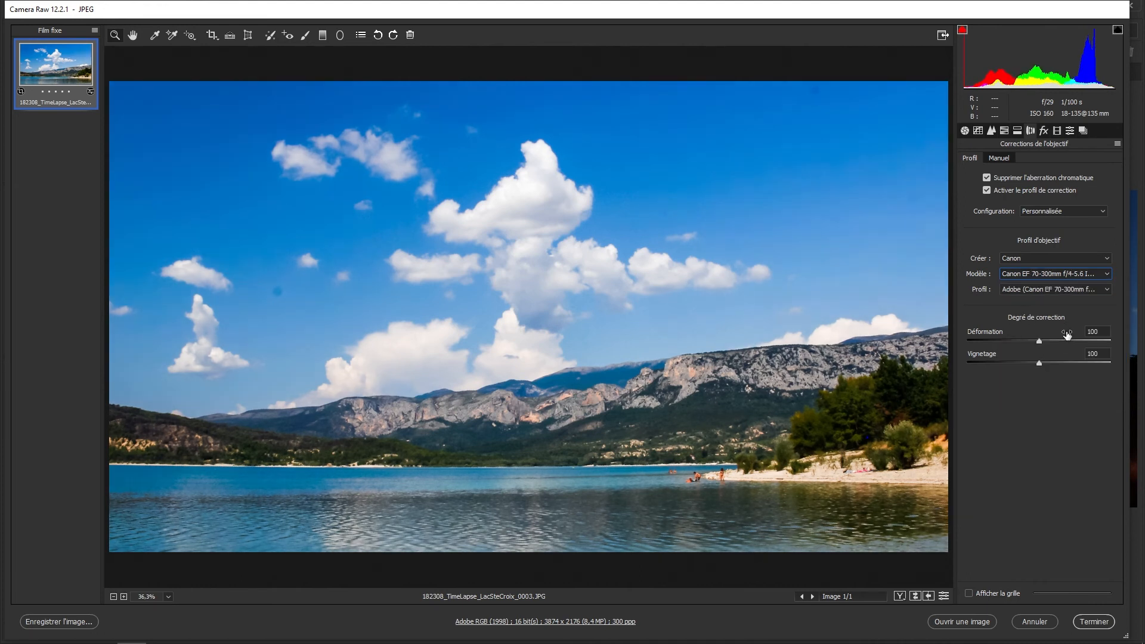
click(988, 191)
click(988, 191)
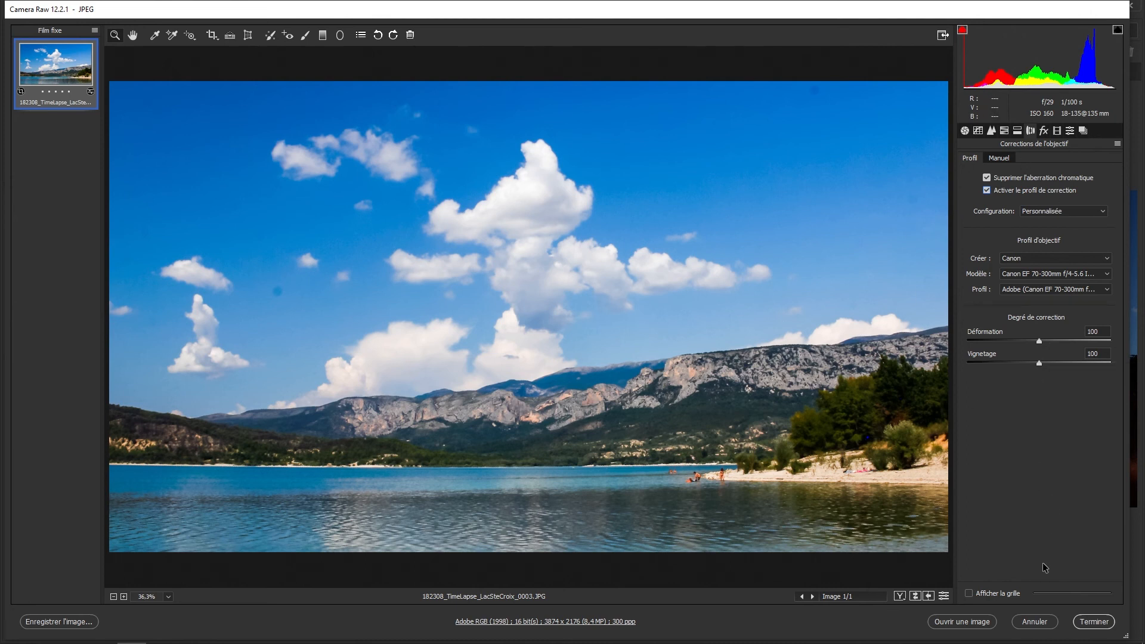
Compare the photo before and after development in the swapped, side-by-side, split and stacked views, and finish the Camera Raw edit
click(915, 596)
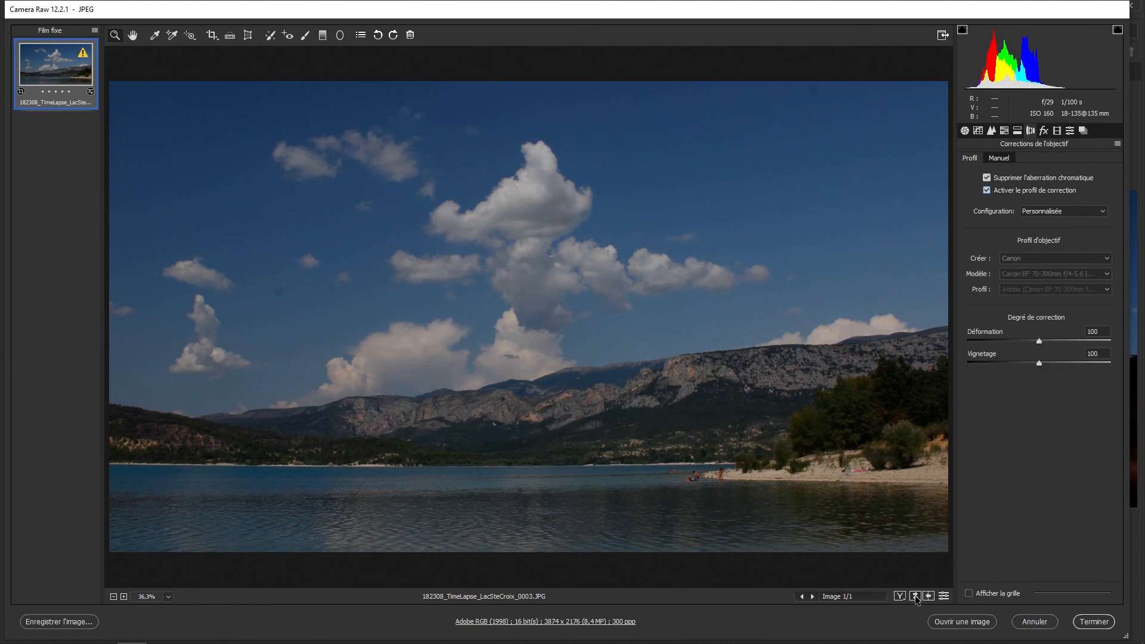
click(916, 596)
click(900, 596)
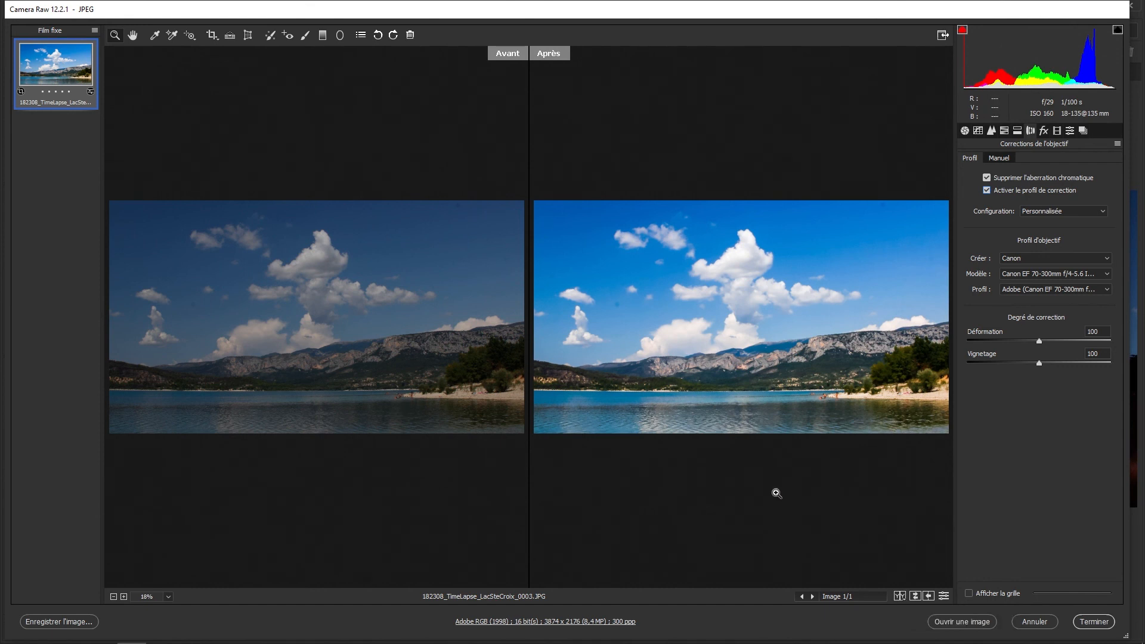
click(901, 596)
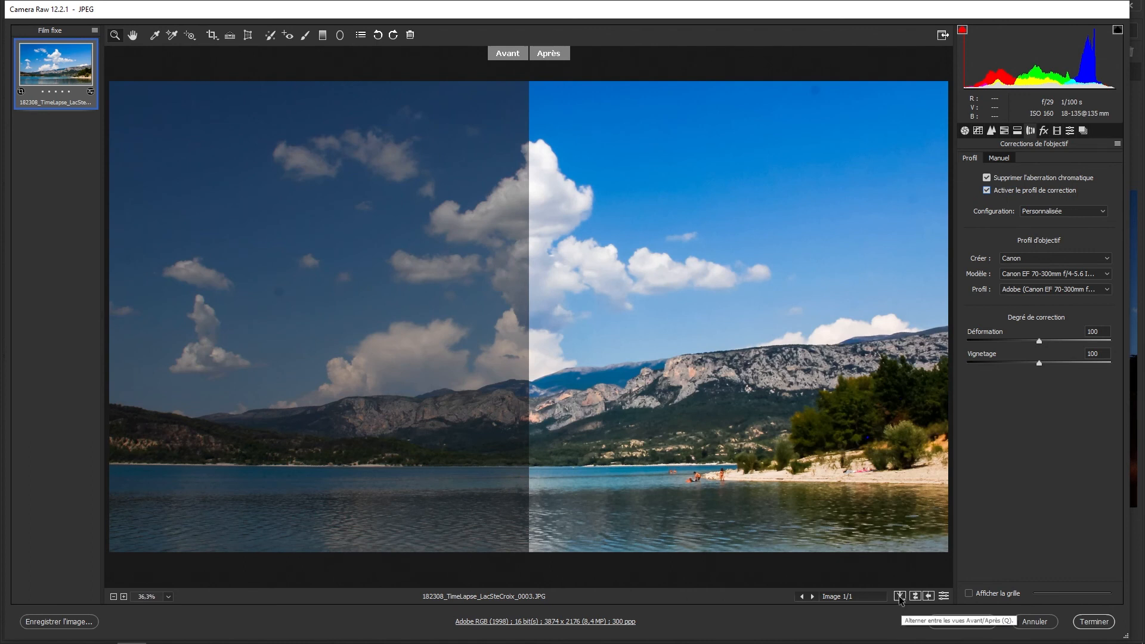
click(900, 597)
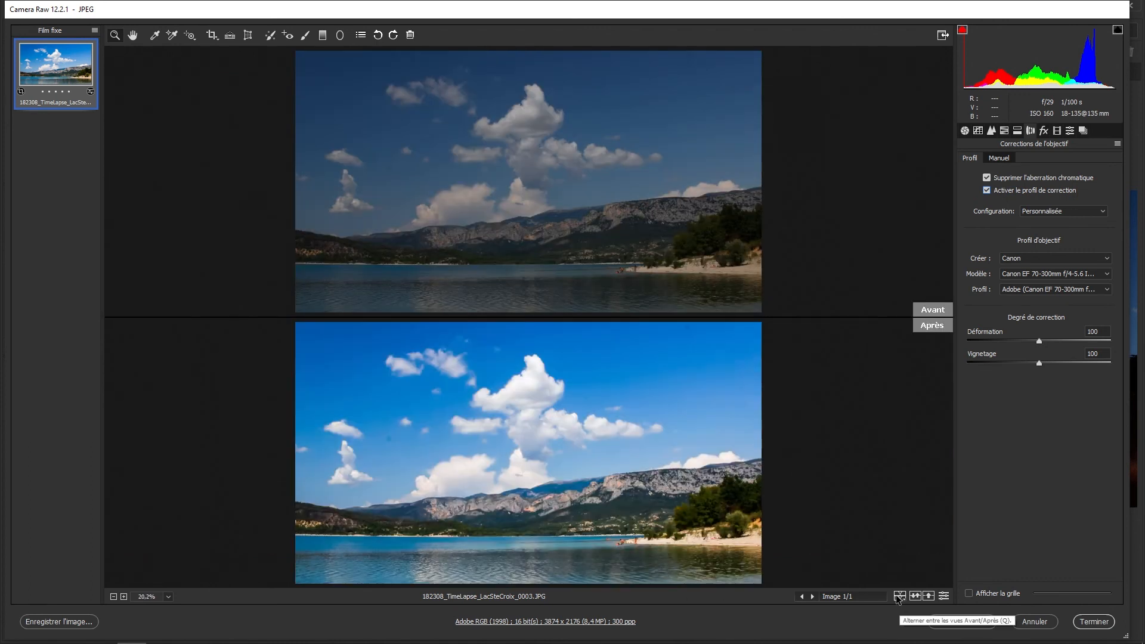
click(899, 596)
click(899, 597)
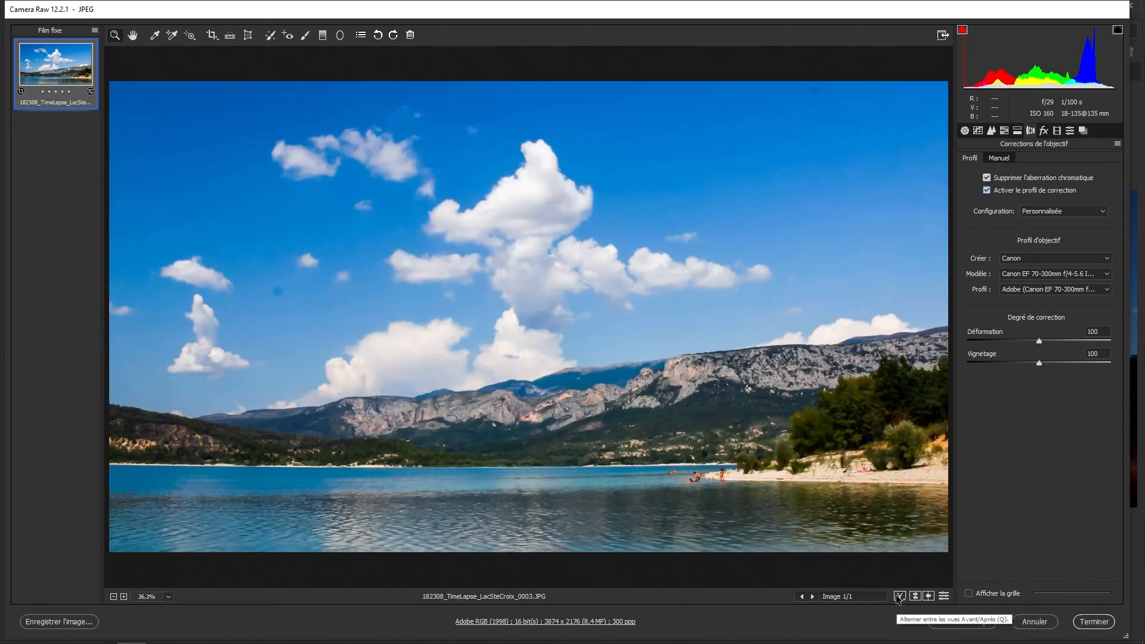
click(1095, 622)
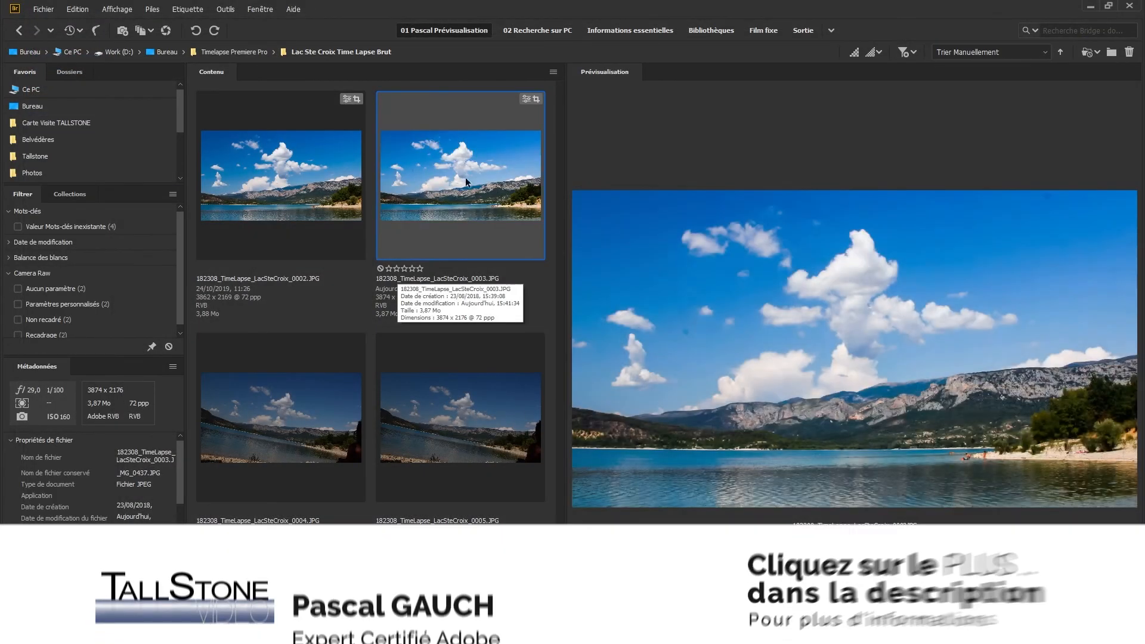